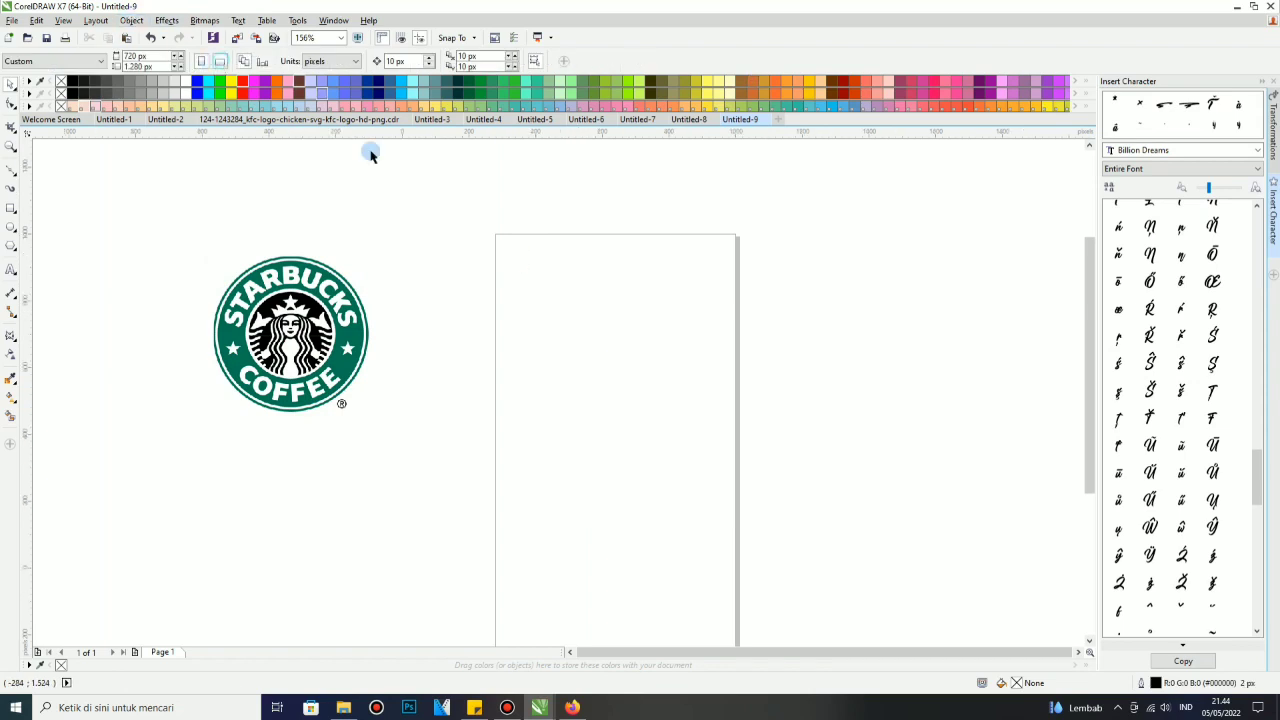
Switch the page to landscape, 1,280 by 720 px, and add the artistic text STARBUCKS on it
left_click(220, 61)
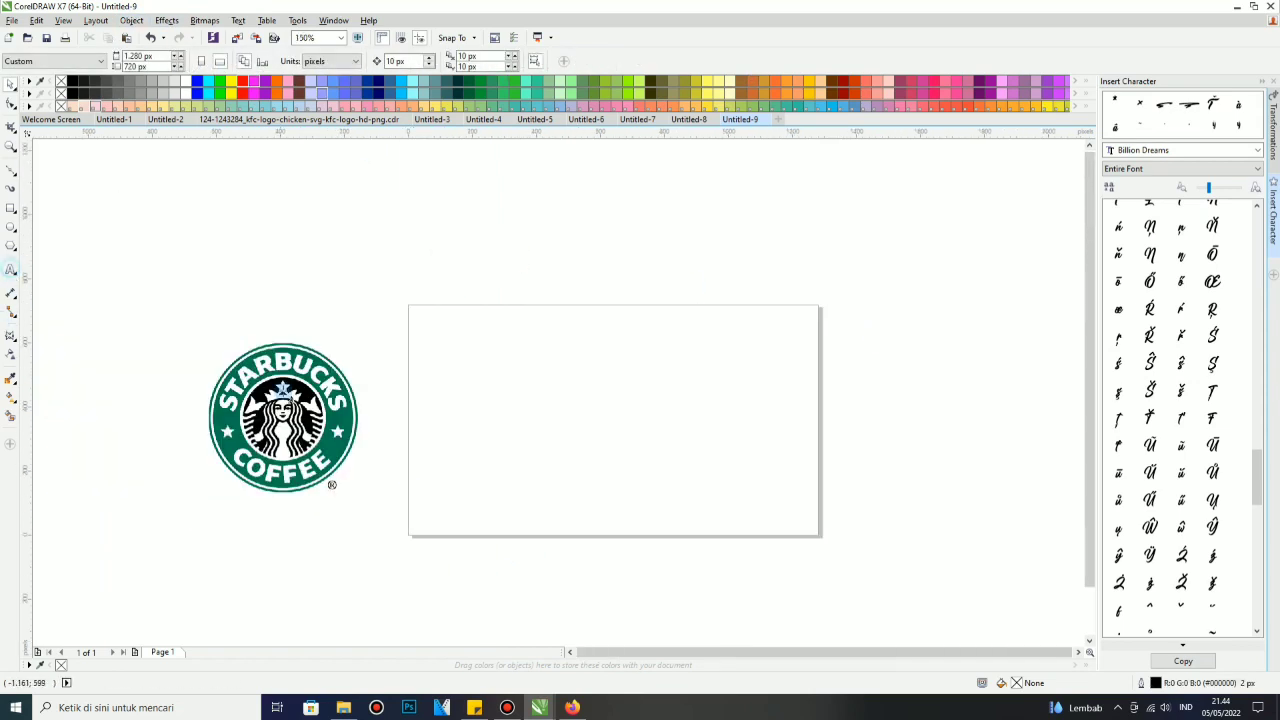
left_click(534, 421)
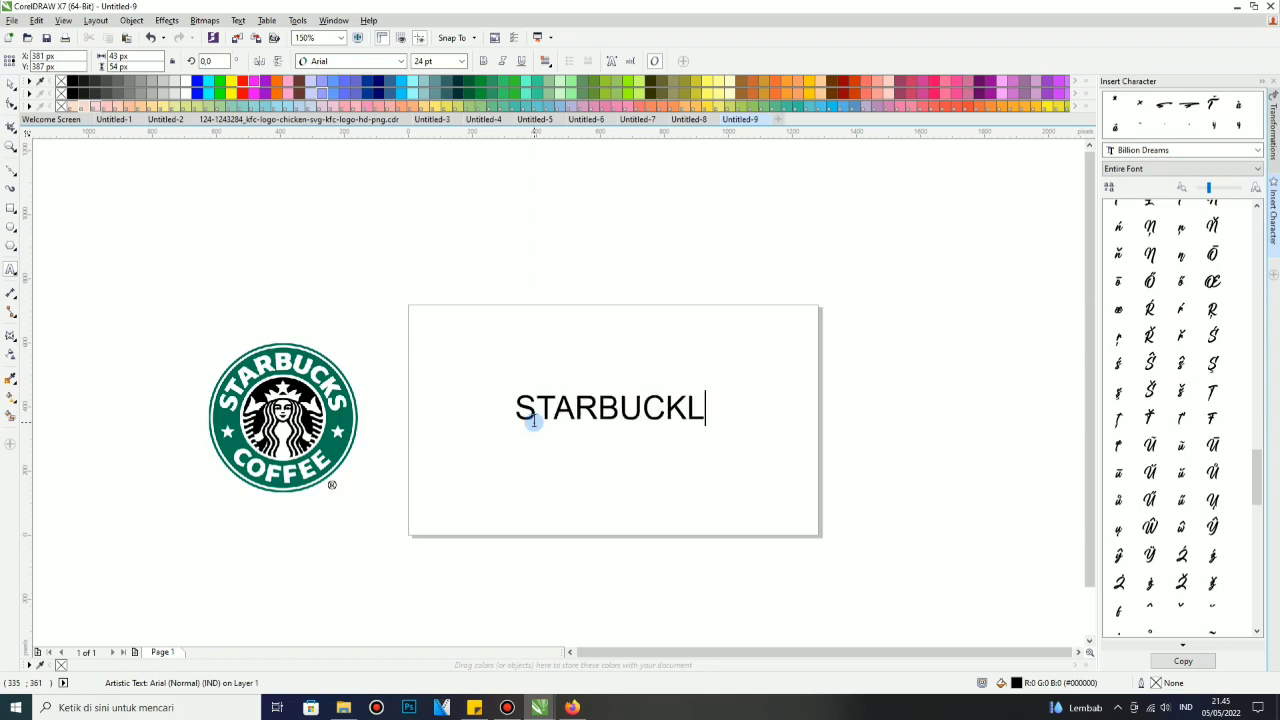
Set the STARBUCKS text in LEMON MILK Bold and enlarge it slightly, centred on the page
left_click(400, 61)
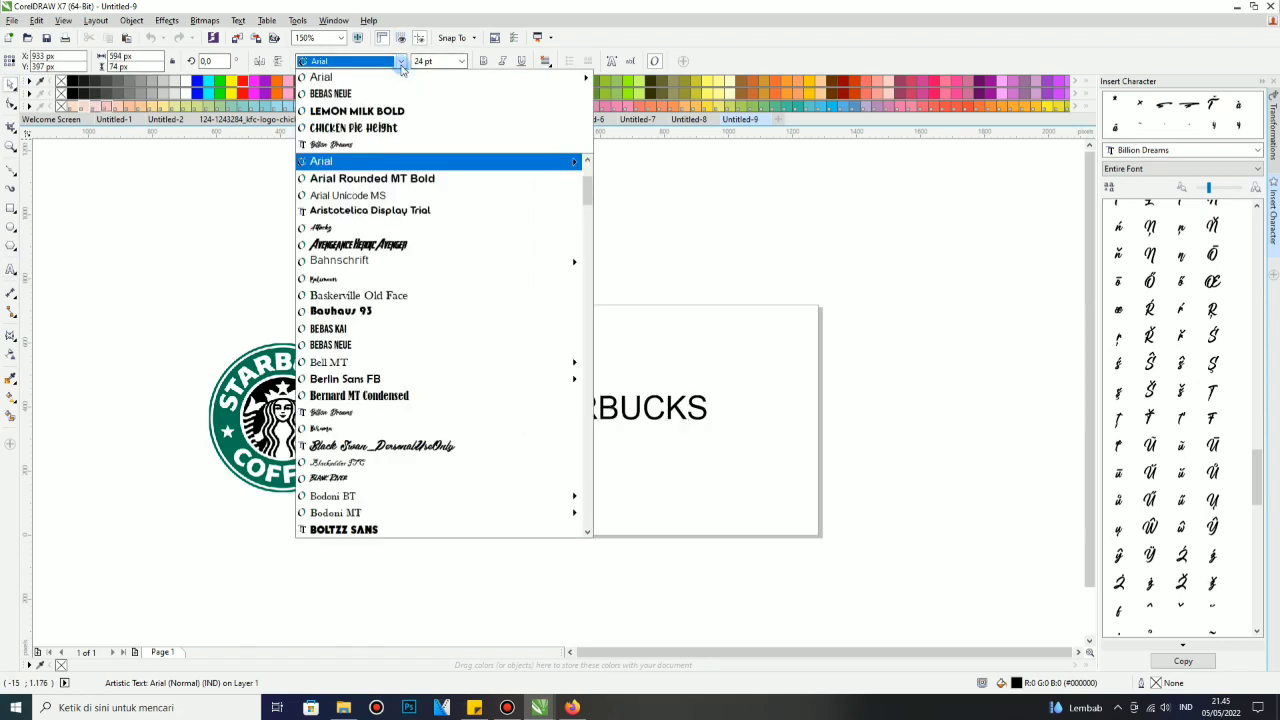
left_click(376, 117)
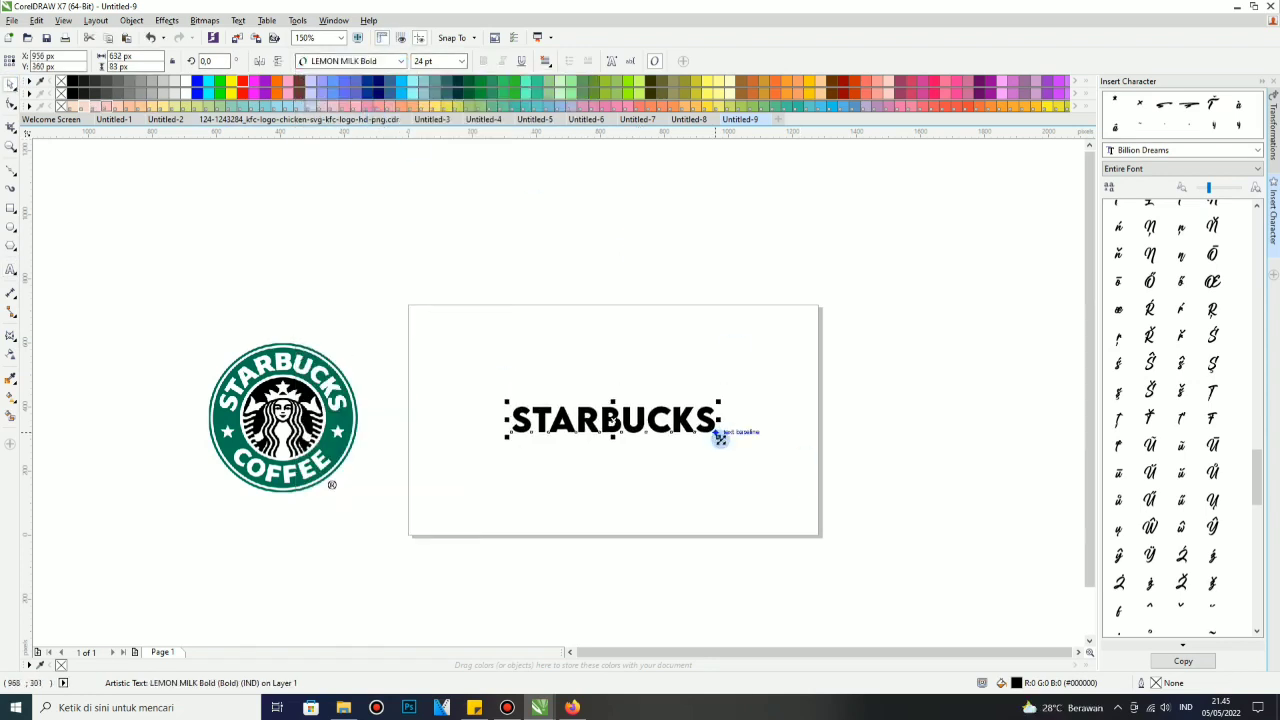
left_click_drag(719, 438, 736, 441)
scroll(675, 427, "up", 1)
left_click(629, 341)
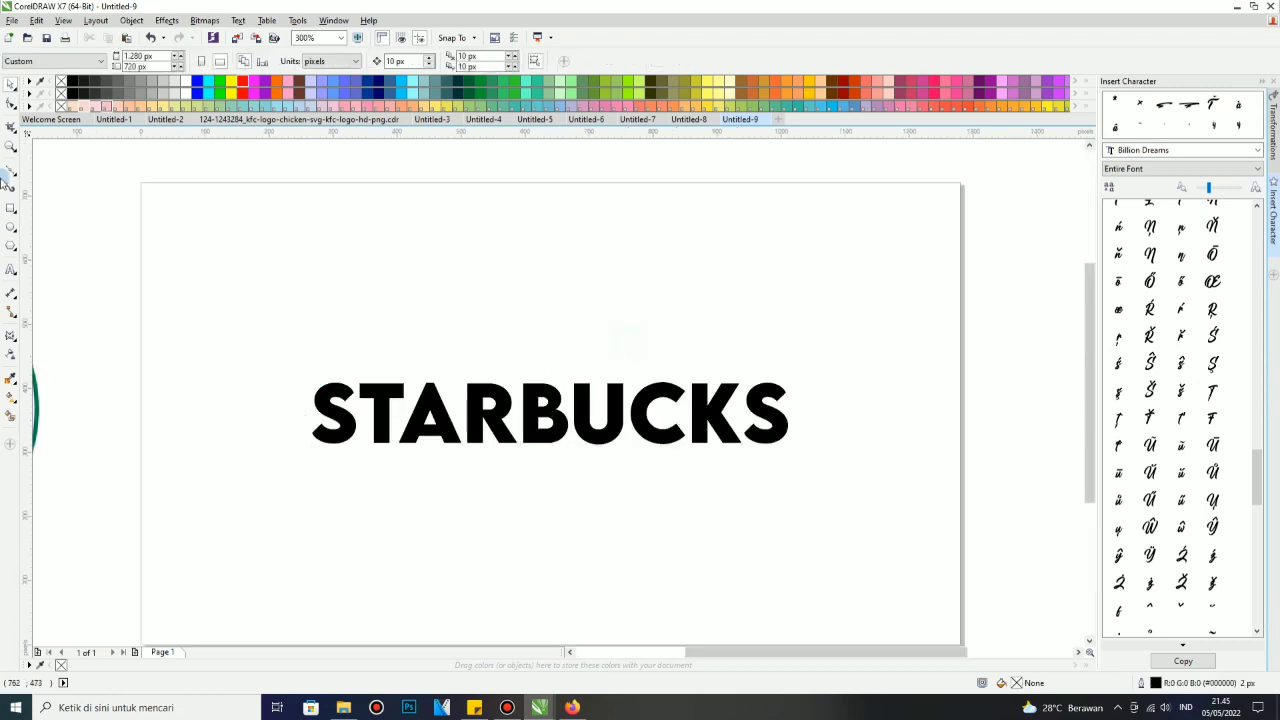
Draw a five-pointed star about 151 px wide, centre it on the page and scale it down to letter height
left_click(11, 245)
left_click(52, 257)
left_click_drag(378, 237, 476, 319)
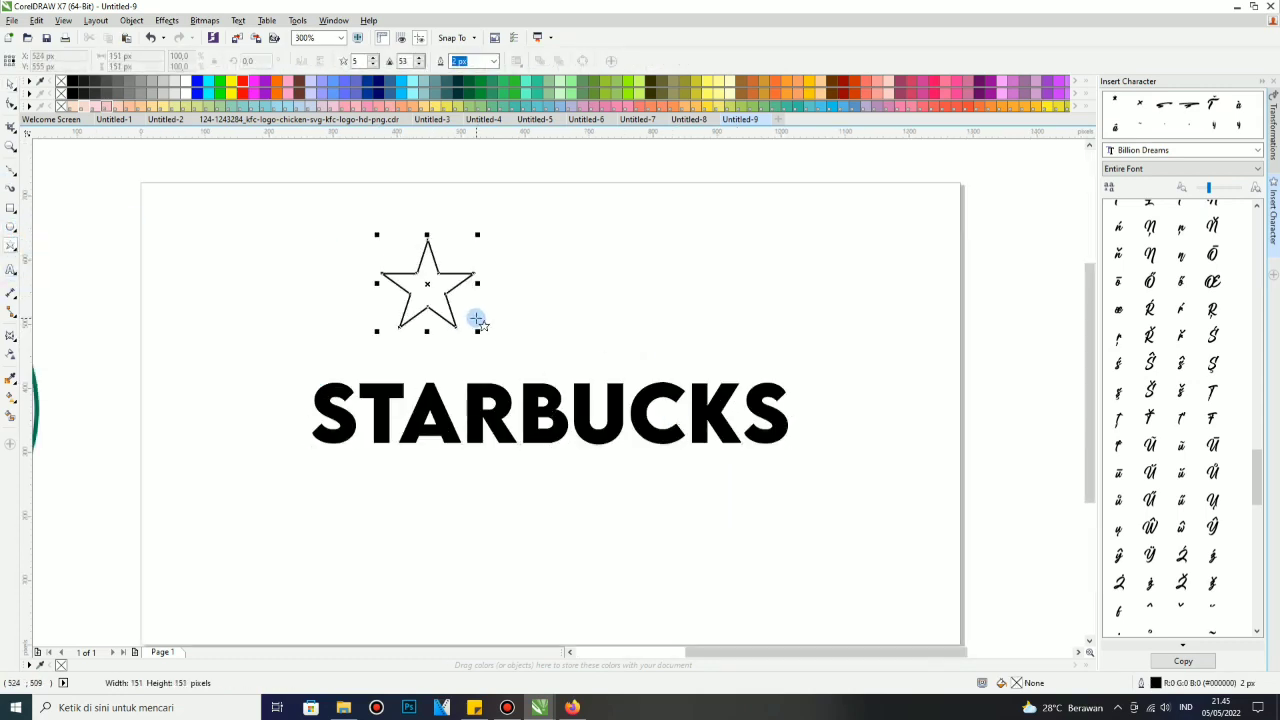
scroll(452, 268, "up", 1)
key("p")
left_click_drag(815, 455, 783, 486)
Fill the star with red and remove its outline
left_click(241, 81)
right_click(61, 82)
left_click(570, 334)
scroll(570, 334, "down", 1)
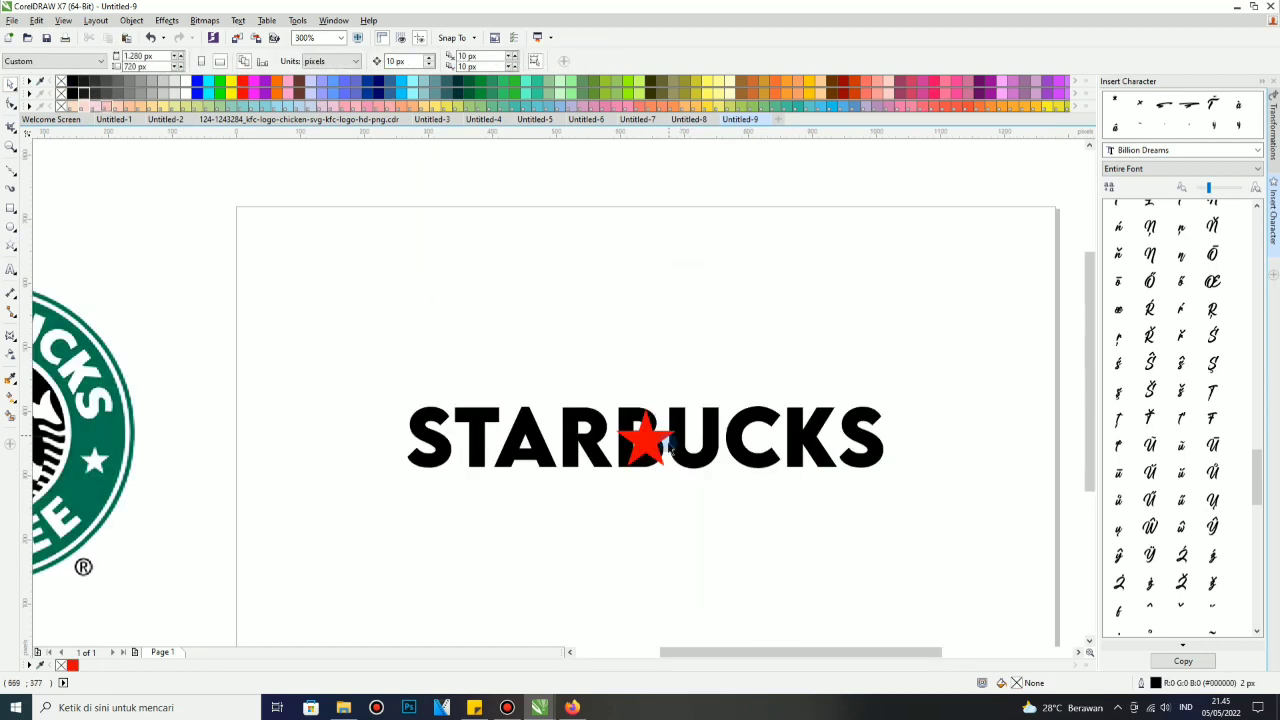
Widen the star's arms by moving an inner node outward with the Shape tool, to a sharpness of 39
scroll(664, 440, "up", 2)
left_click(648, 425)
key("F10")
left_click_drag(621, 405, 631, 394)
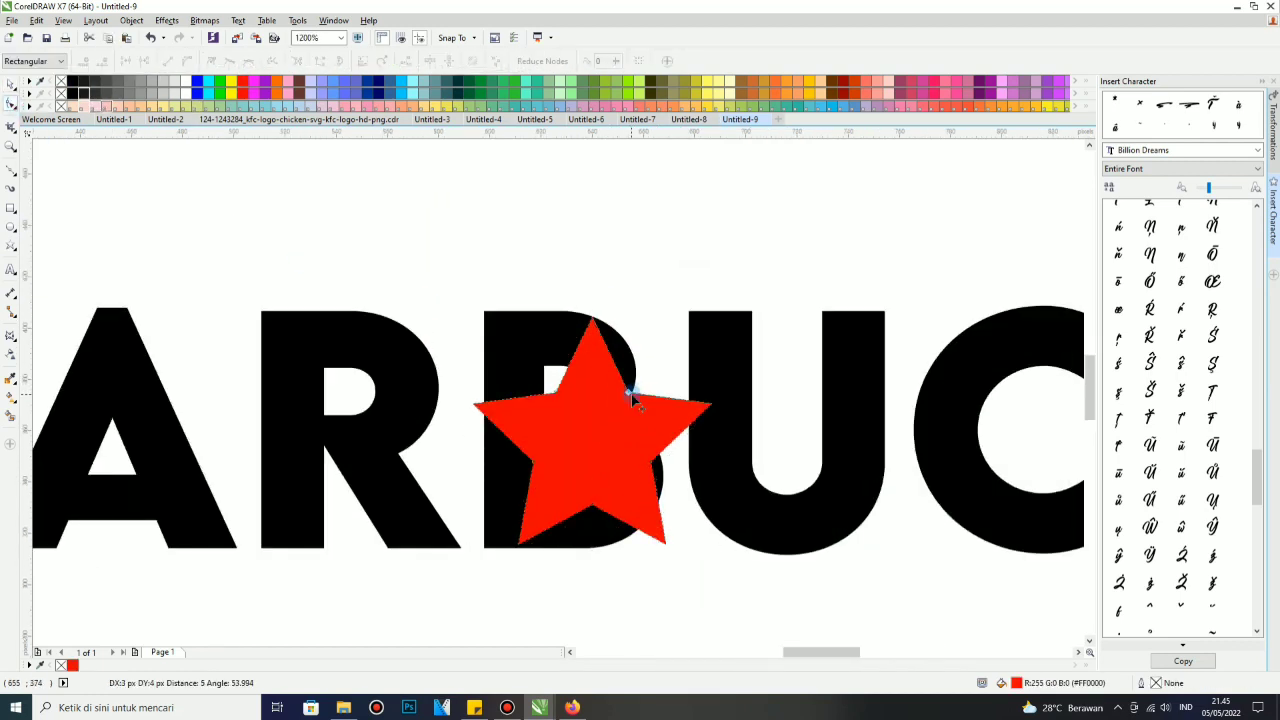
Convert the STARBUCKS text to curves and break it apart into separate letter shapes
left_click(12, 86)
left_click(440, 280)
scroll(455, 390, "down", 1)
right_click(479, 342)
left_click(552, 399)
left_click(523, 251)
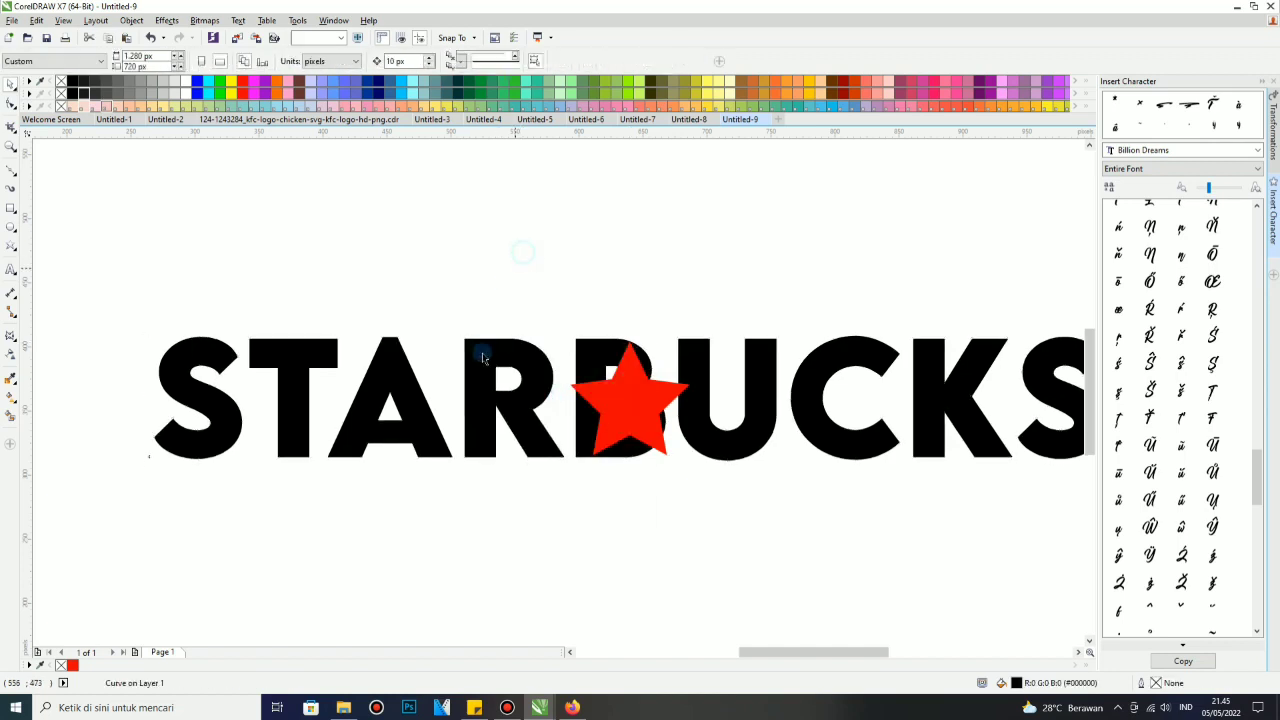
right_click(482, 352)
left_click(544, 67)
left_click(529, 326)
Move the star above the word and fill the letters R and B with red
left_click_drag(650, 405, 651, 257)
left_click(598, 362)
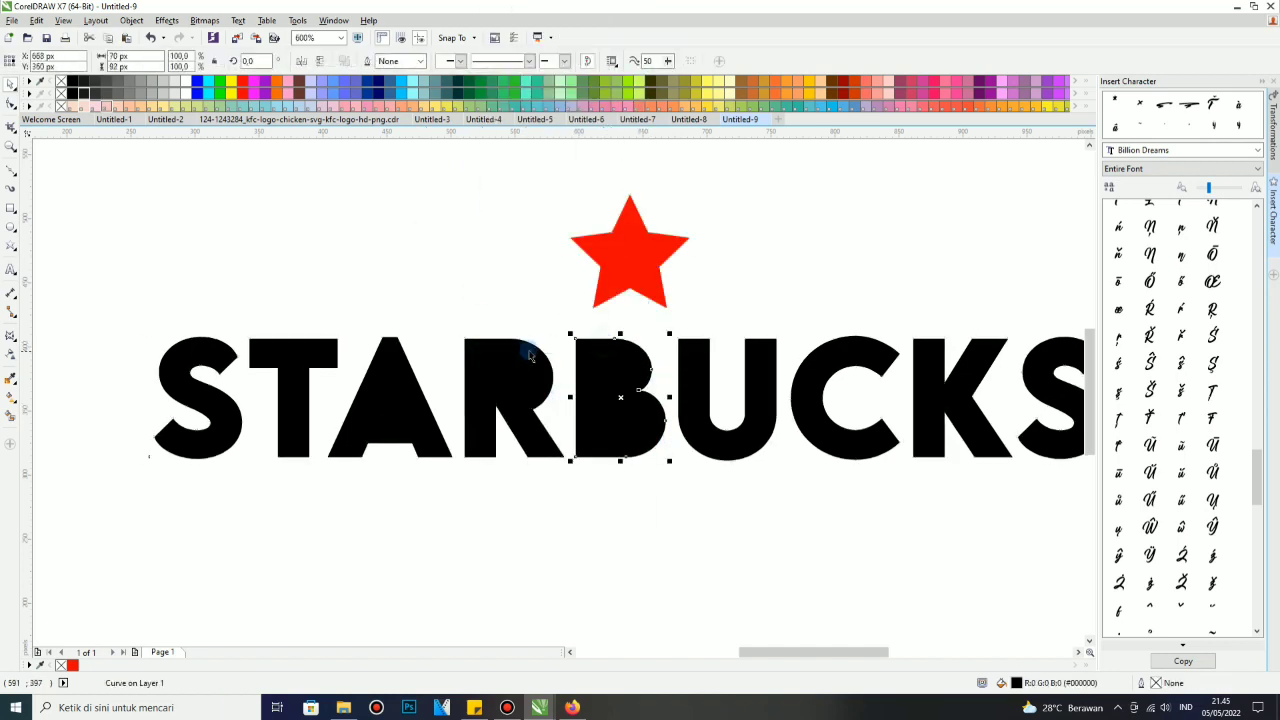
left_click(528, 350, "shift")
left_click(250, 86)
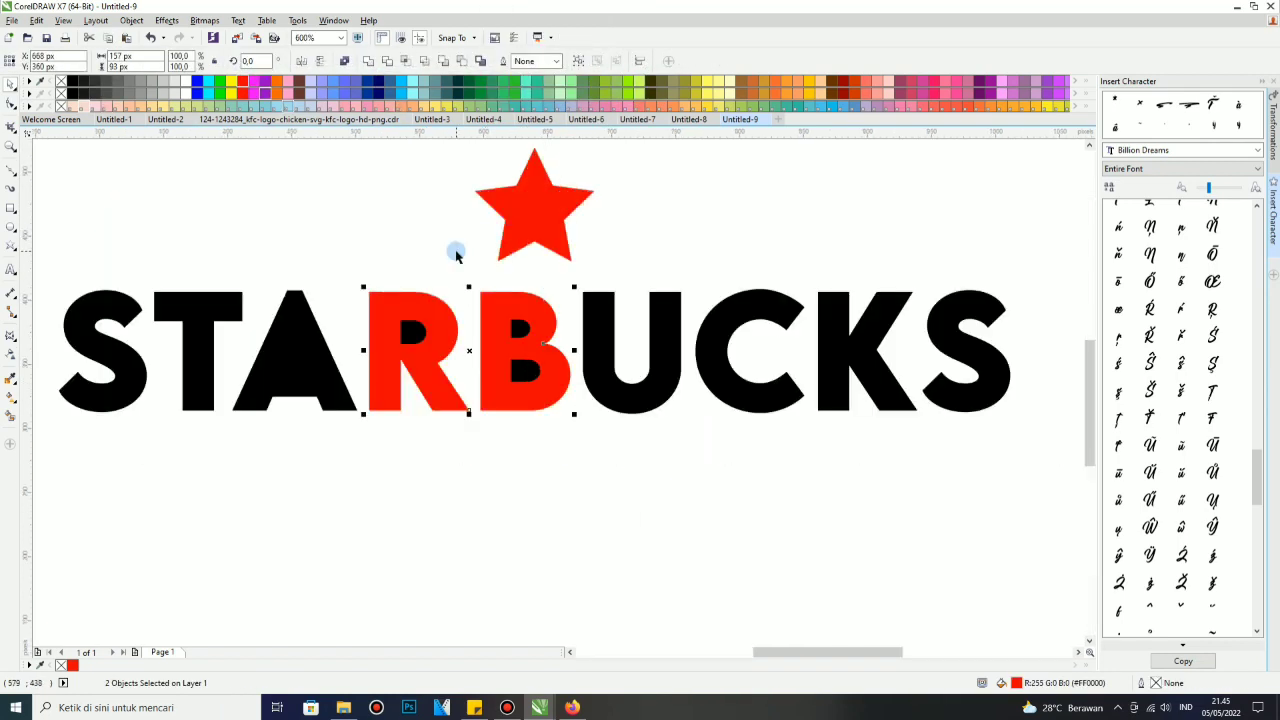
Cut the black inner shapes out of the red R and B to restore the letters' openings
left_click(412, 337)
left_click(521, 330, "shift")
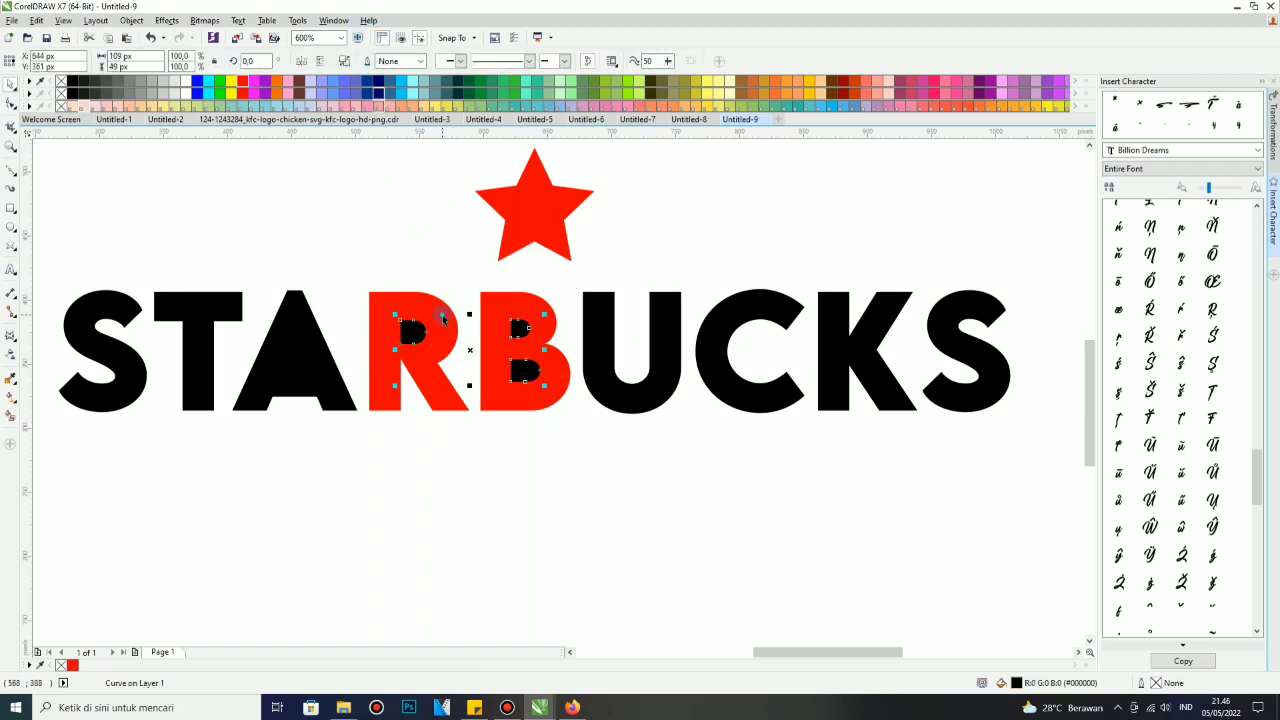
left_click(367, 62)
key("Escape")
scroll(493, 316, "down", 1)
scroll(400, 304, "up", 1)
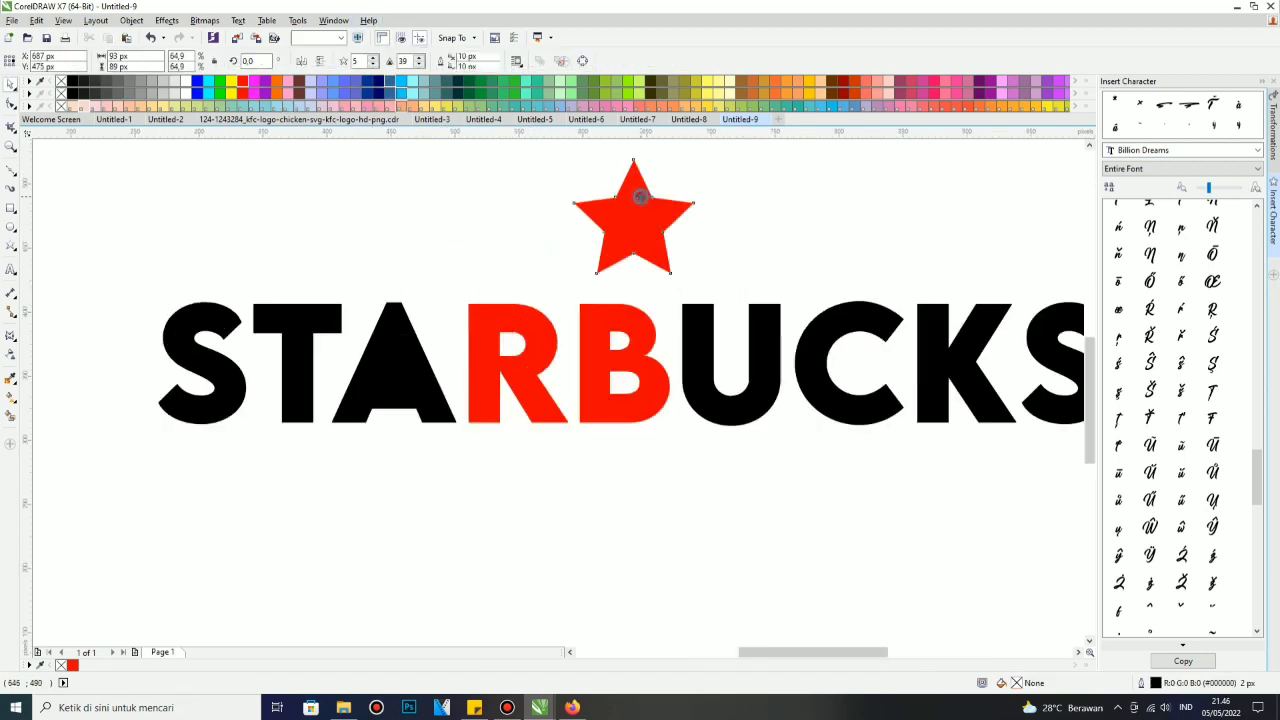
Delete the letter A and put the red star in its place between T and R
left_click(645, 194)
key("p")
left_click(412, 355)
key("Delete")
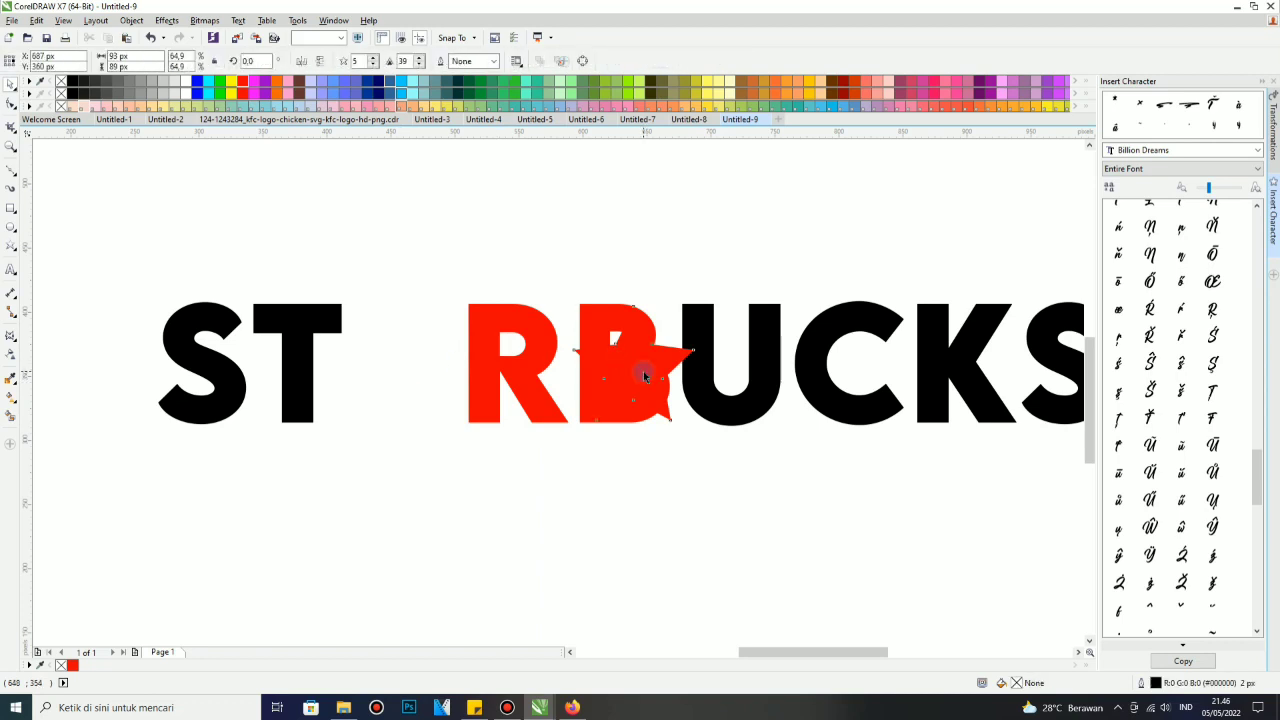
left_click_drag(420, 353, 404, 360)
scroll(516, 338, "down", 1)
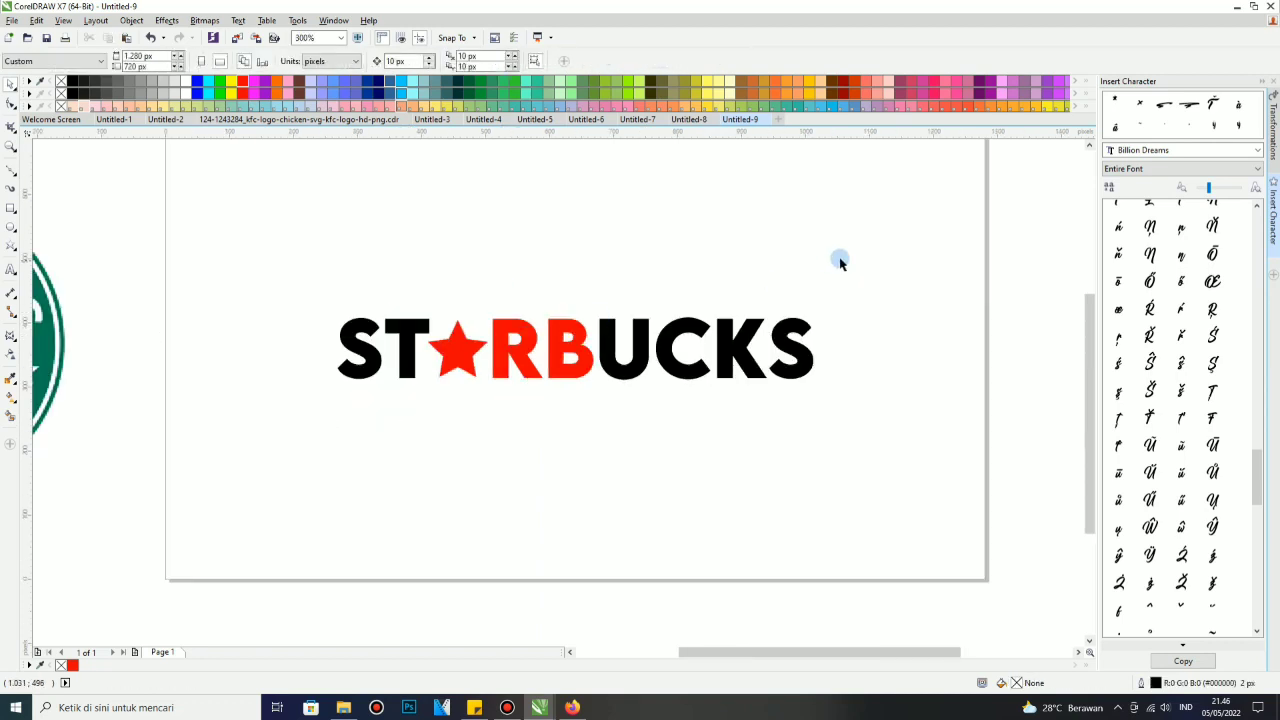
Fill the whole wordmark, including the star, with black
left_click_drag(875, 258, 233, 442)
left_click(72, 83)
left_click(549, 206)
Enlarge the star to about 101 by 96 px and fit it into the gap between T and R
scroll(486, 339, "up", 1)
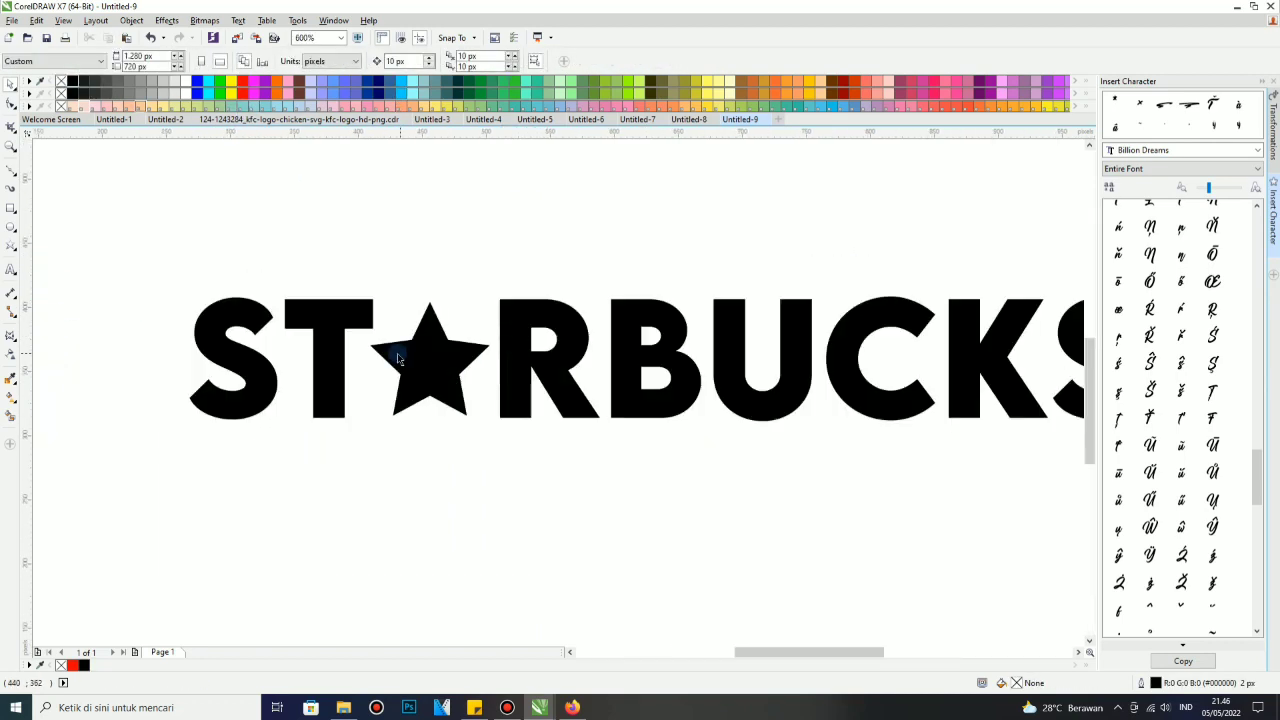
left_click(397, 353)
mouse_move(499, 293)
left_mouse_down()
mouse_move(508, 280)
mouse_move(494, 289)
left_mouse_up()
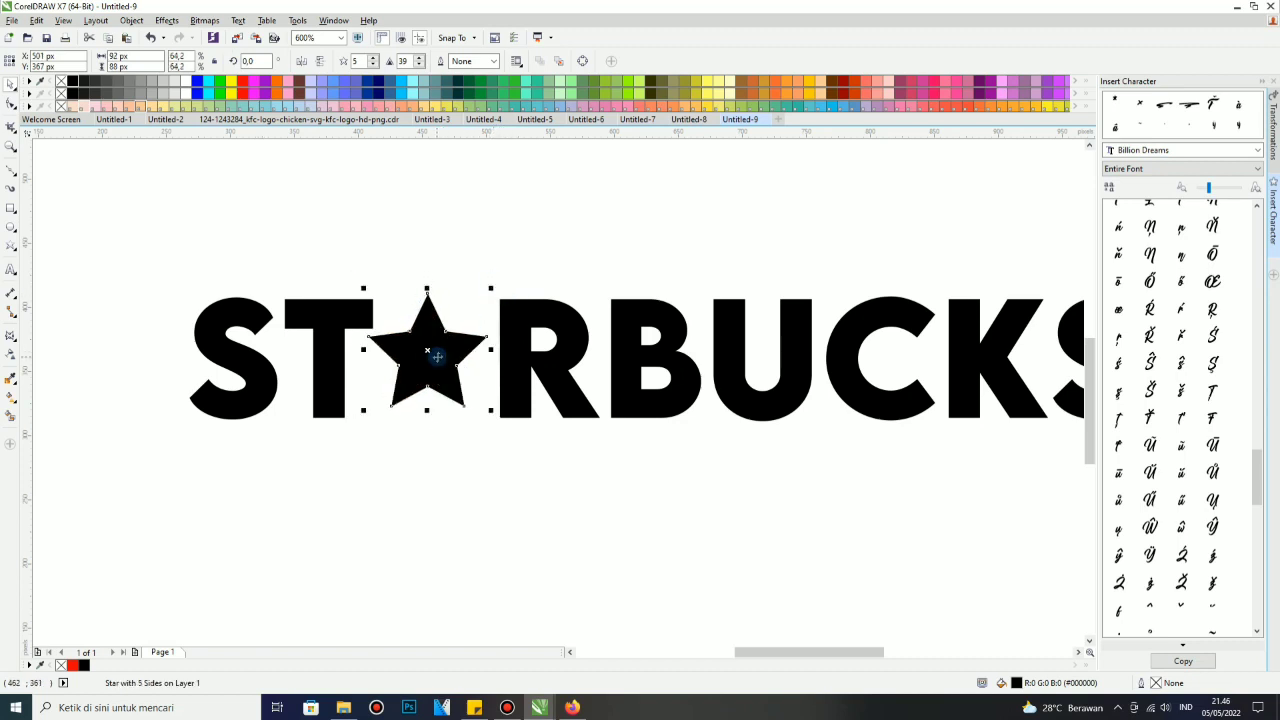
left_click_drag(428, 378, 428, 378)
left_click_drag(496, 293, 507, 287)
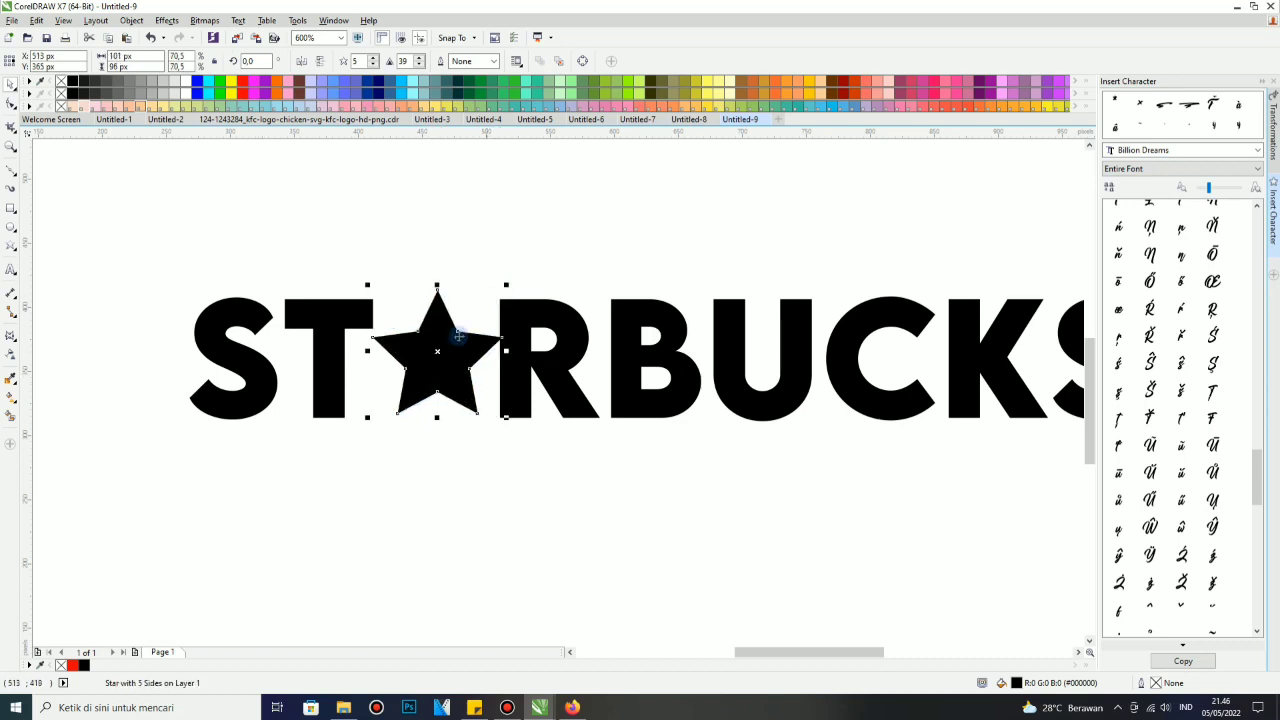
scroll(448, 345, "up", 2)
left_click_drag(448, 346, 428, 346)
scroll(428, 346, "down", 2)
scroll(490, 265, "down", 2)
left_click(596, 353)
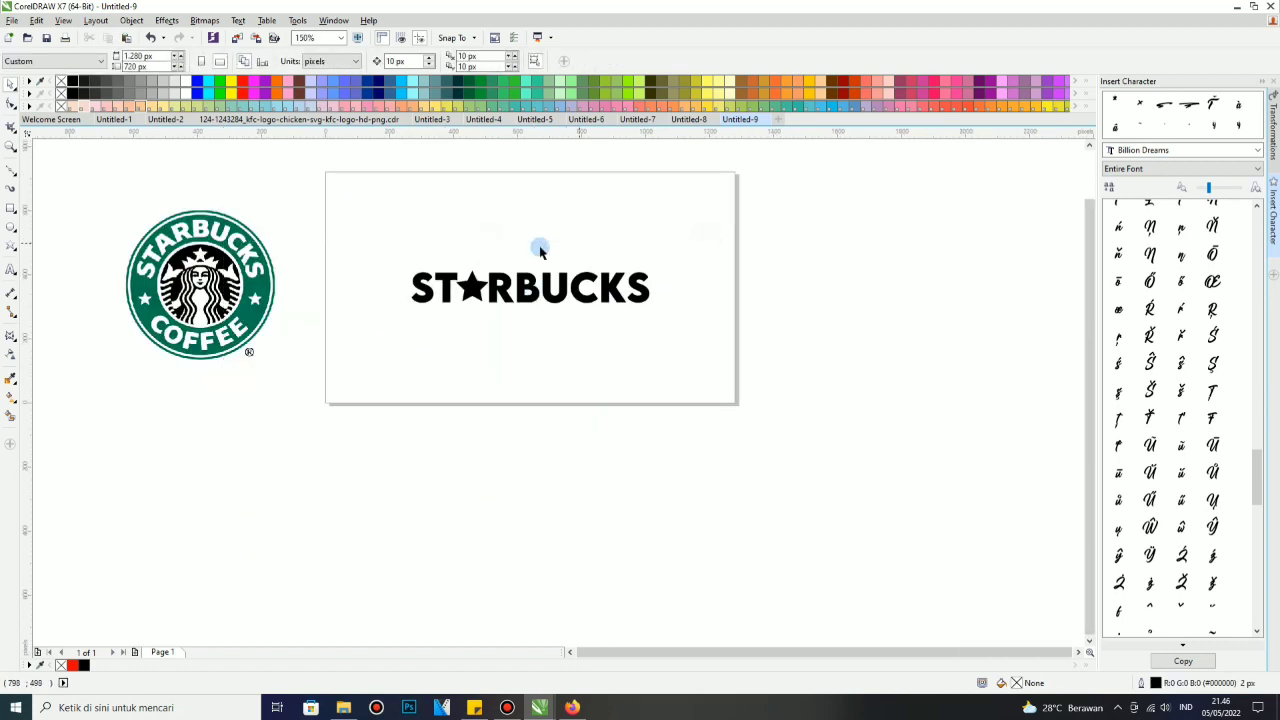
Shrink the star to about 87 by 83 px and adjust its position between T and R
scroll(484, 275, "up", 3)
left_click(440, 340)
left_click_drag(517, 246, 500, 265)
left_click_drag(406, 383, 406, 387)
scroll(436, 228, "down", 2)
left_click(808, 200)
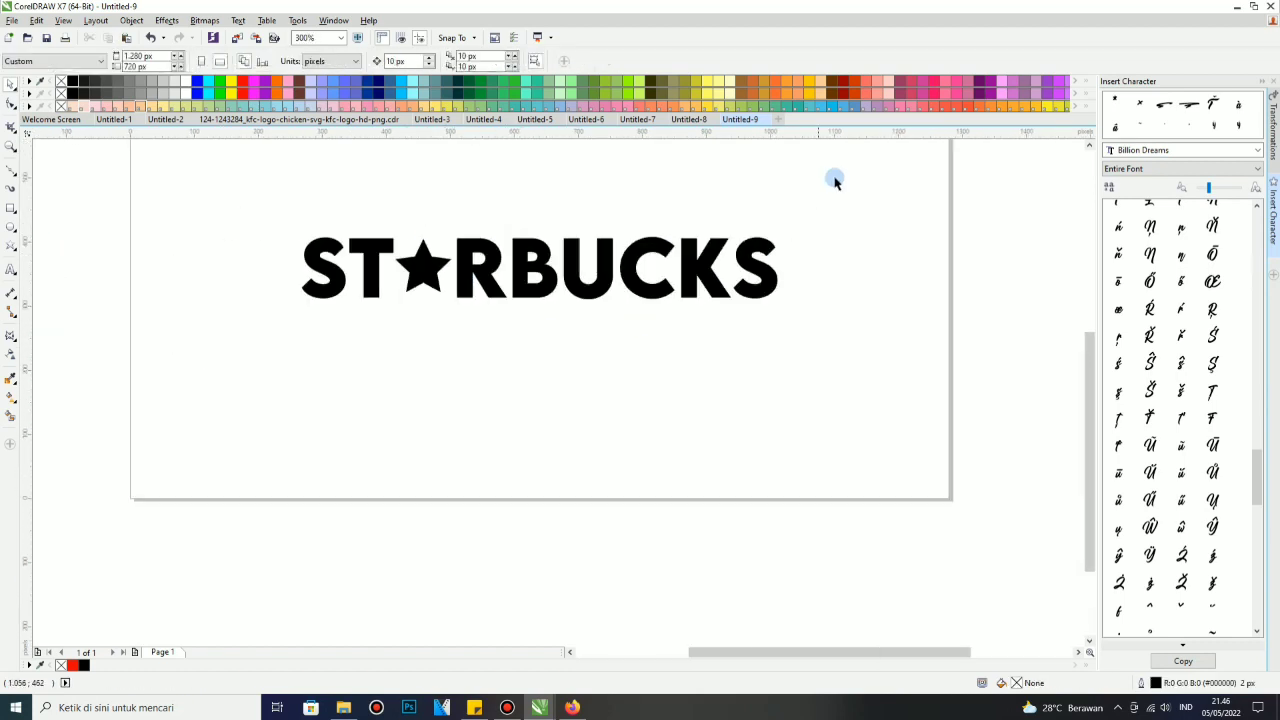
Place a copy of the wordmark's star below the word
left_click_drag(835, 181, 125, 403)
left_click(267, 310)
left_click(430, 269)
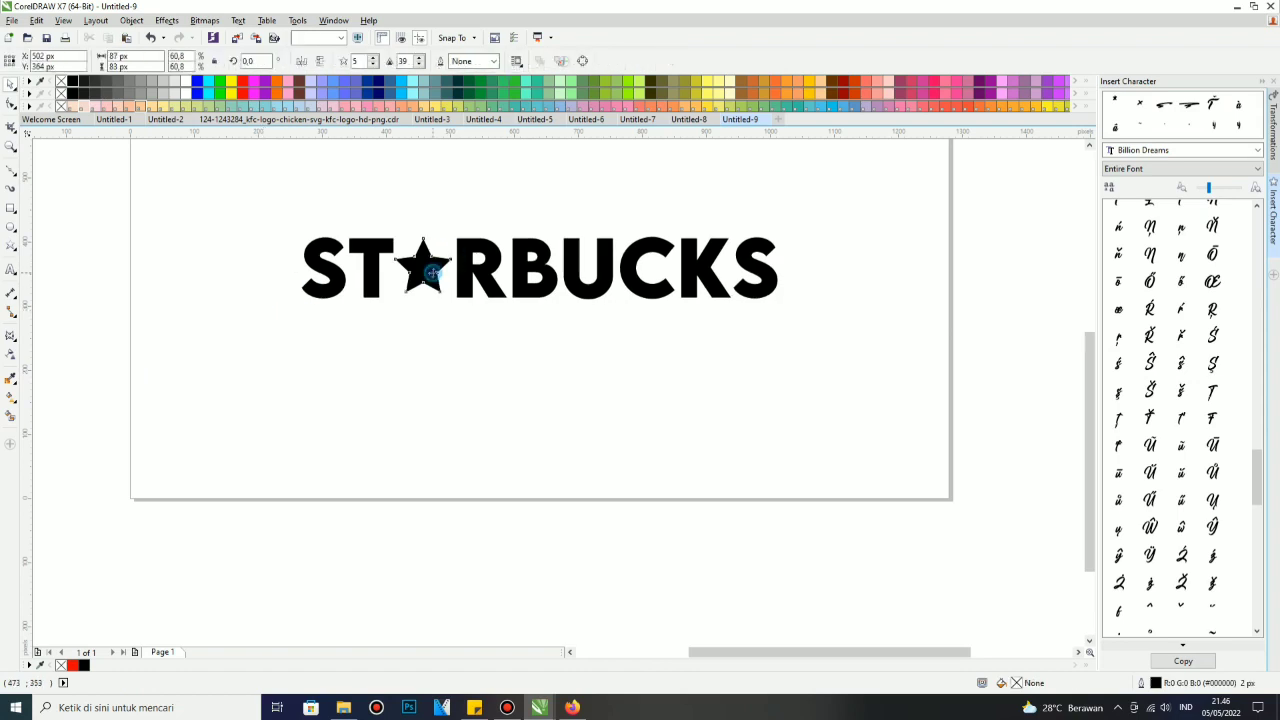
left_click_drag(485, 358, 485, 358)
scroll(485, 358, "down", 1)
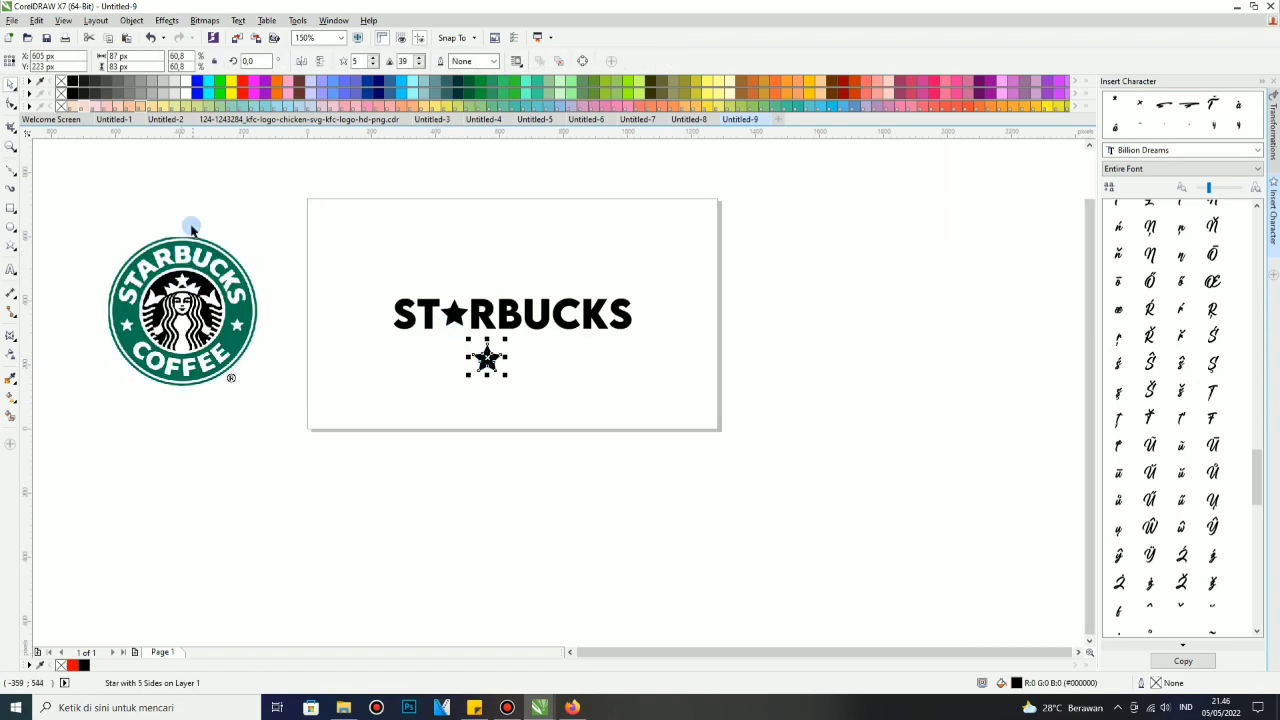
scroll(412, 308, "up", 1)
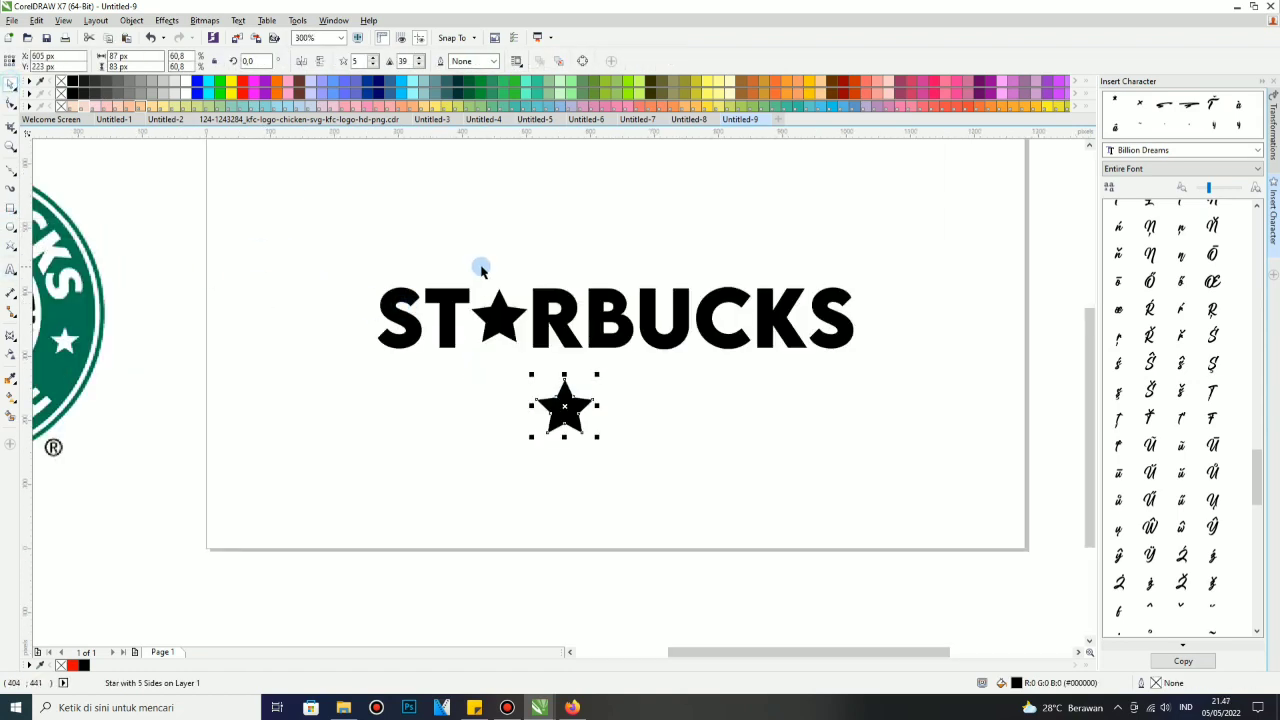
Move the wordmark into the upper part of the page and the star copy up beneath the letters B and U
left_click_drag(238, 212, 878, 368)
left_click_drag(773, 332, 773, 208)
left_click_drag(566, 407, 661, 293)
left_click_drag(68, 300, 312, 374)
scroll(456, 353, "down", 1)
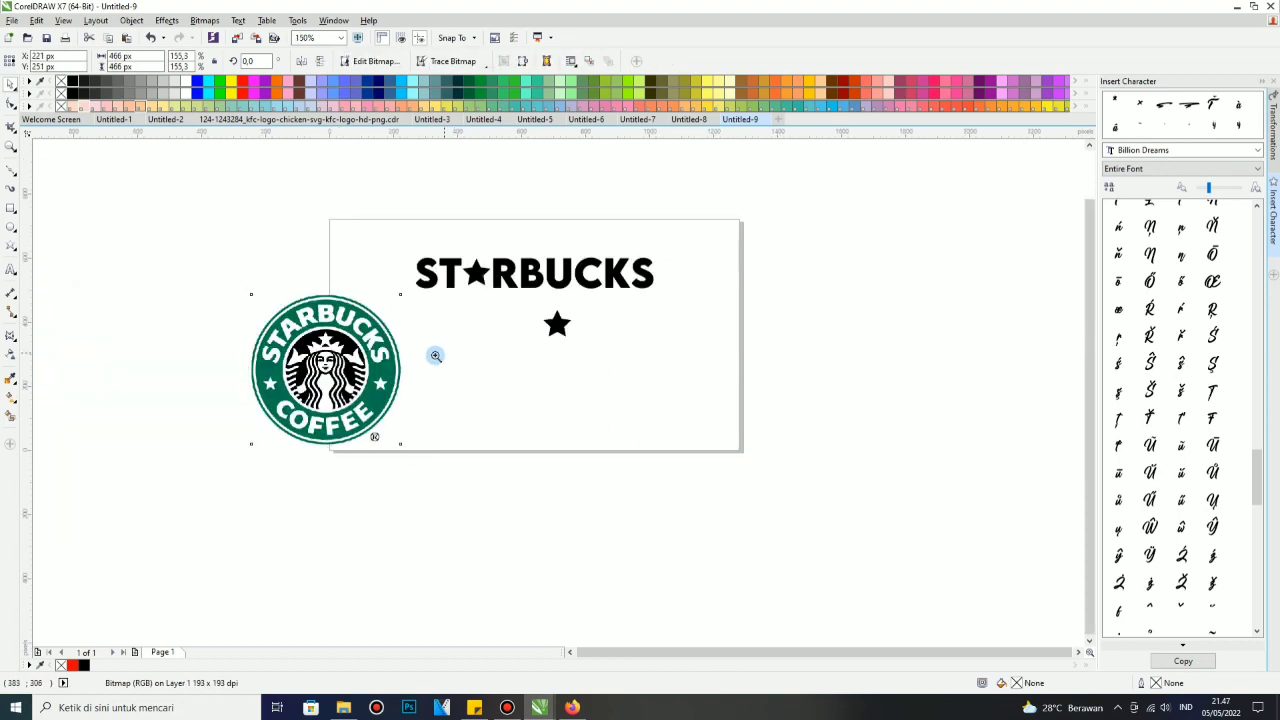
key("z")
key("ctrl+z")
Draw a guide rectangle over the reference logo with its left edge running down the logo's vertical centre line
scroll(136, 316, "up", 2)
scroll(395, 218, "up", 1)
left_click(11, 170)
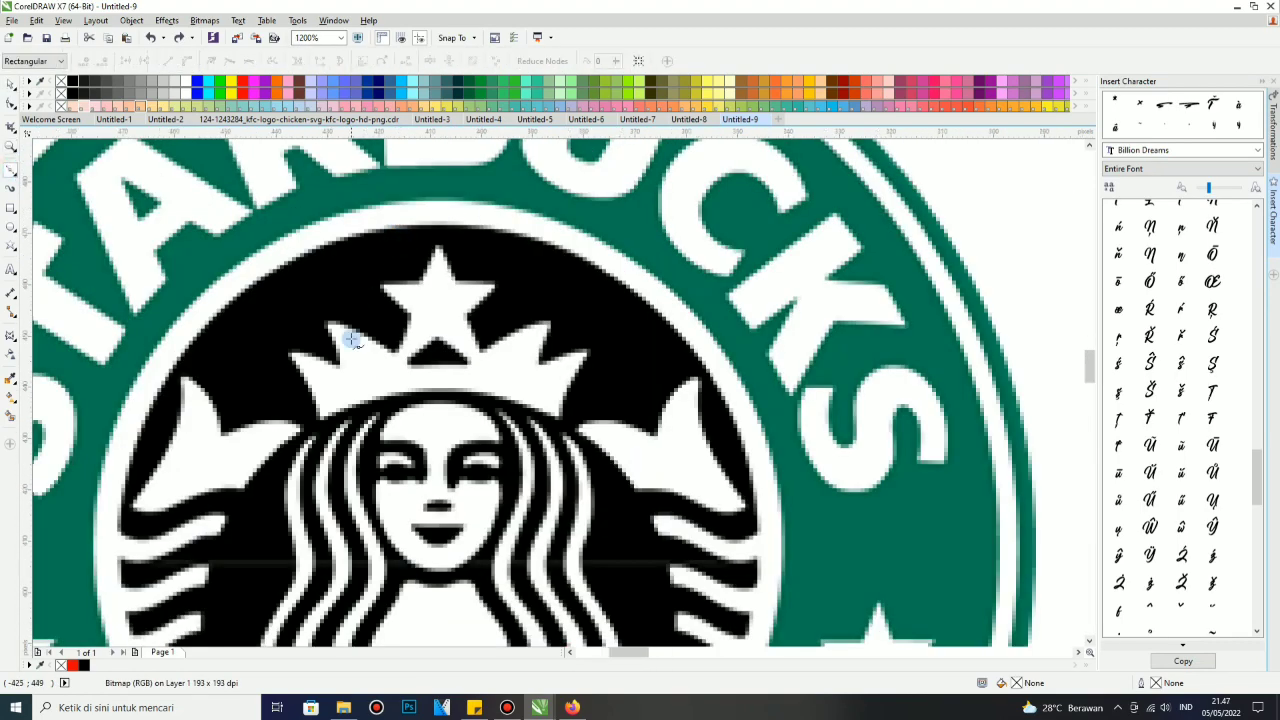
scroll(354, 340, "up", 1)
scroll(406, 395, "down", 1)
left_click(8, 210)
scroll(592, 383, "down", 2)
left_click_drag(560, 281, 562, 553)
Trace the left half of the siren's crown as a closed Bezier outline ending at the centre guide line
scroll(532, 410, "up", 3)
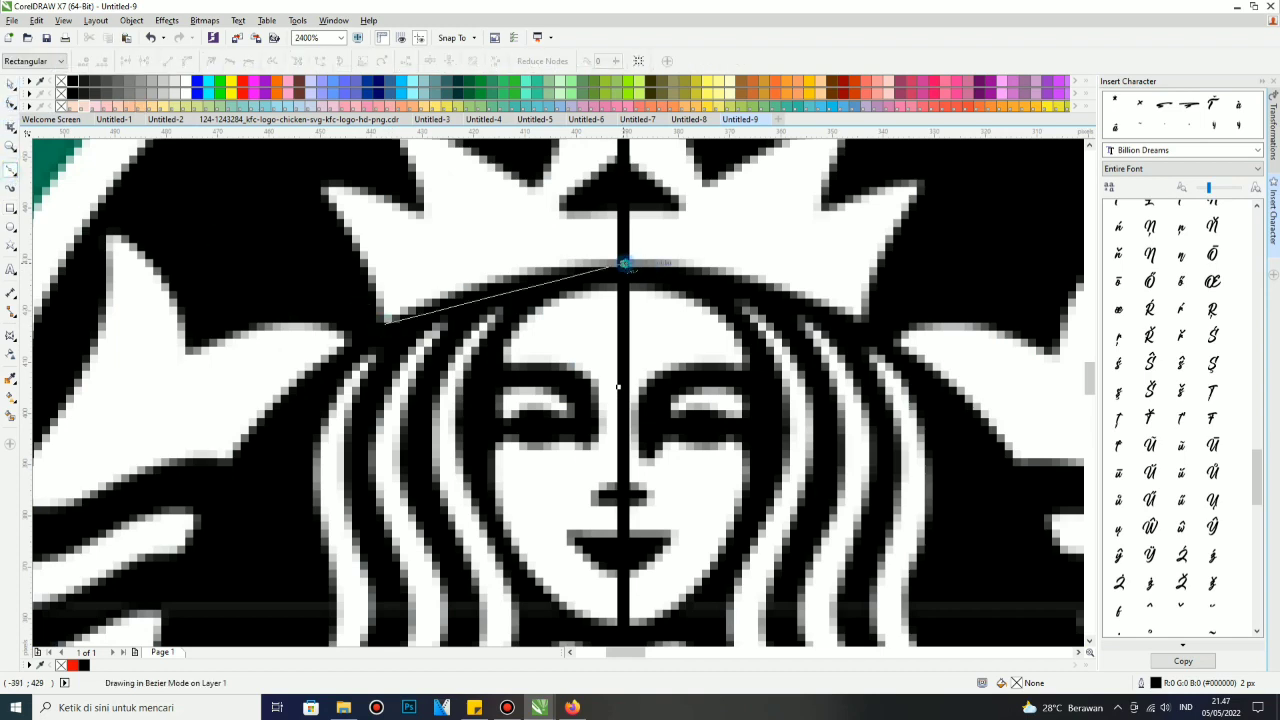
left_click_drag(624, 262, 784, 258)
left_click(626, 208)
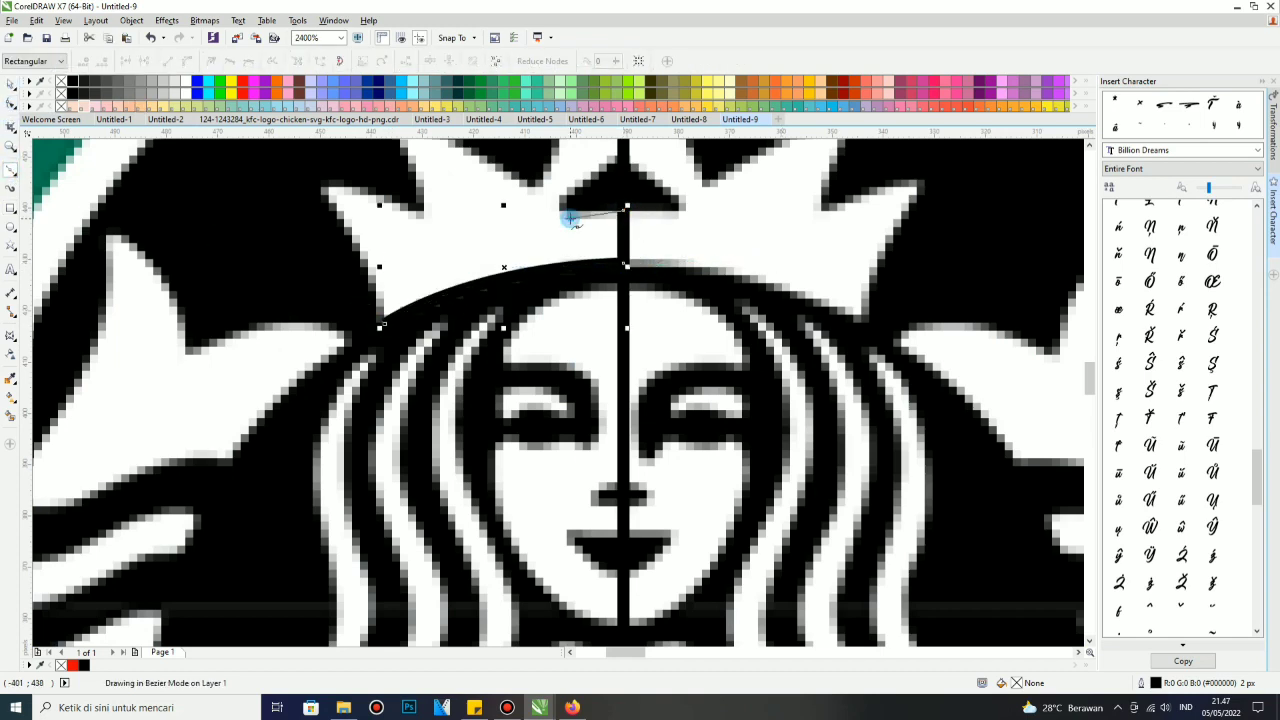
scroll(565, 221, "down", 3)
scroll(520, 209, "up", 3)
left_click_drag(519, 212, 425, 203)
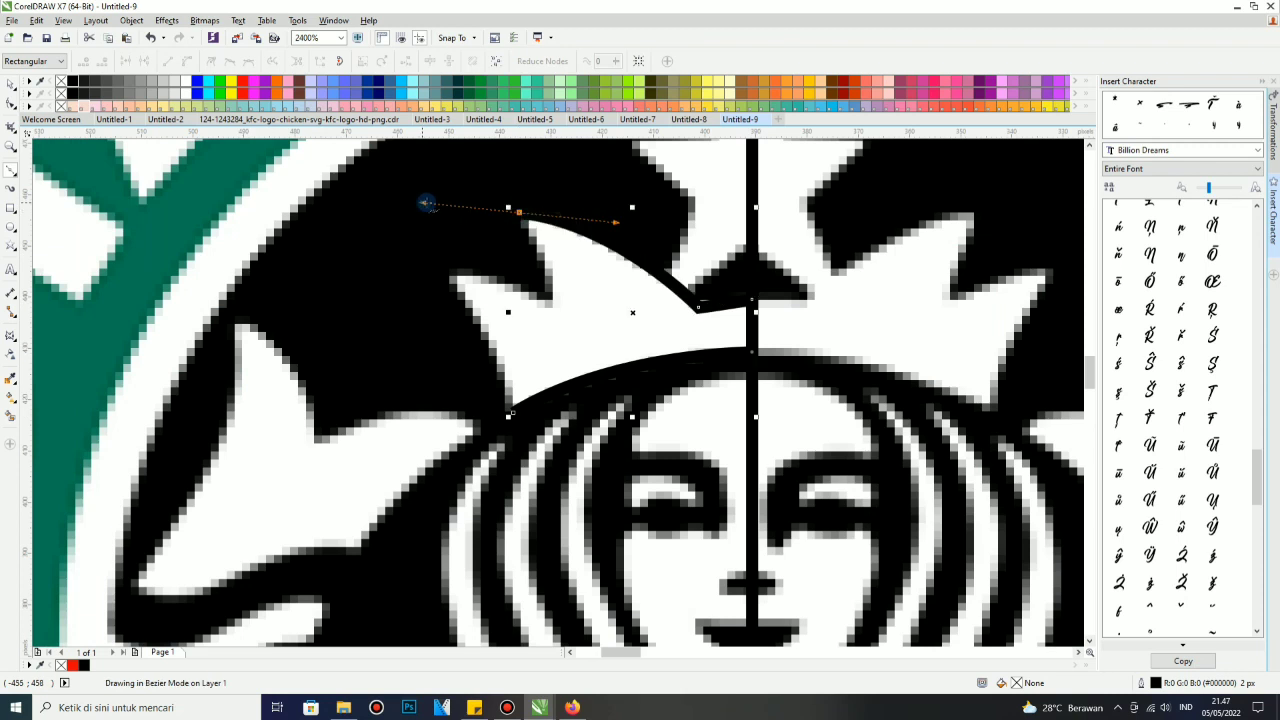
left_click_drag(557, 307, 556, 357)
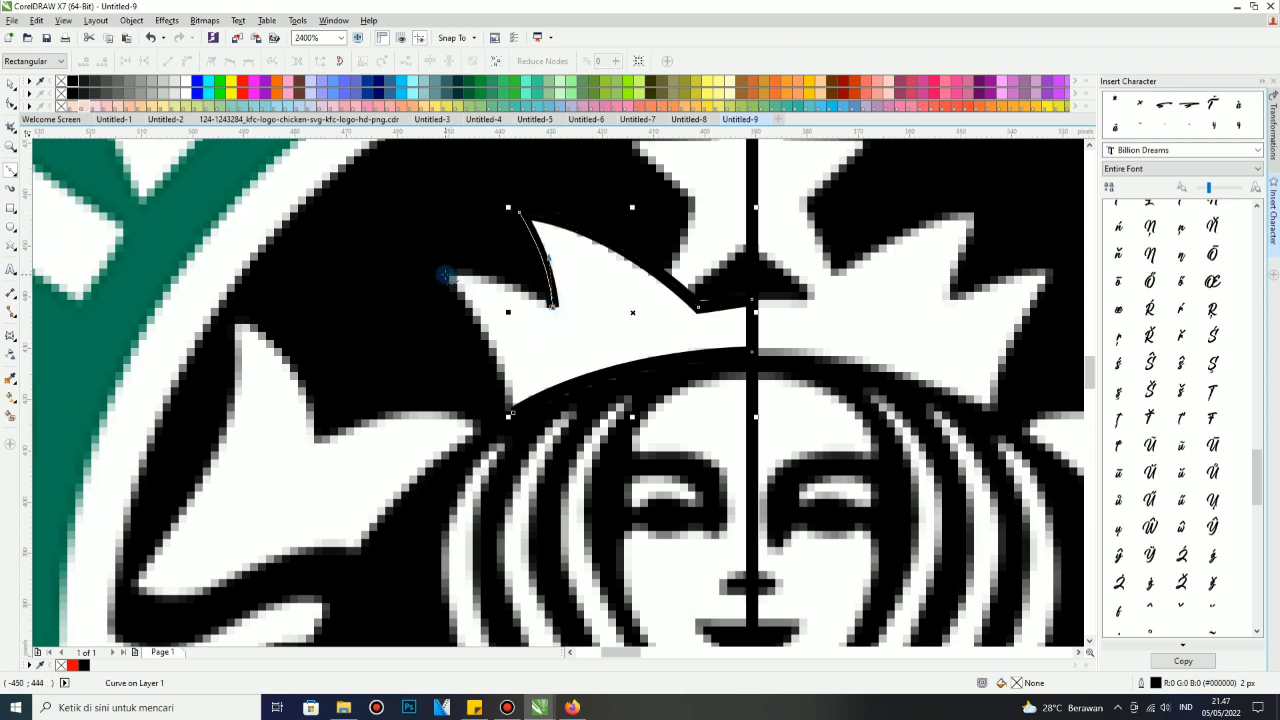
left_click_drag(445, 274, 377, 276)
left_click(512, 411)
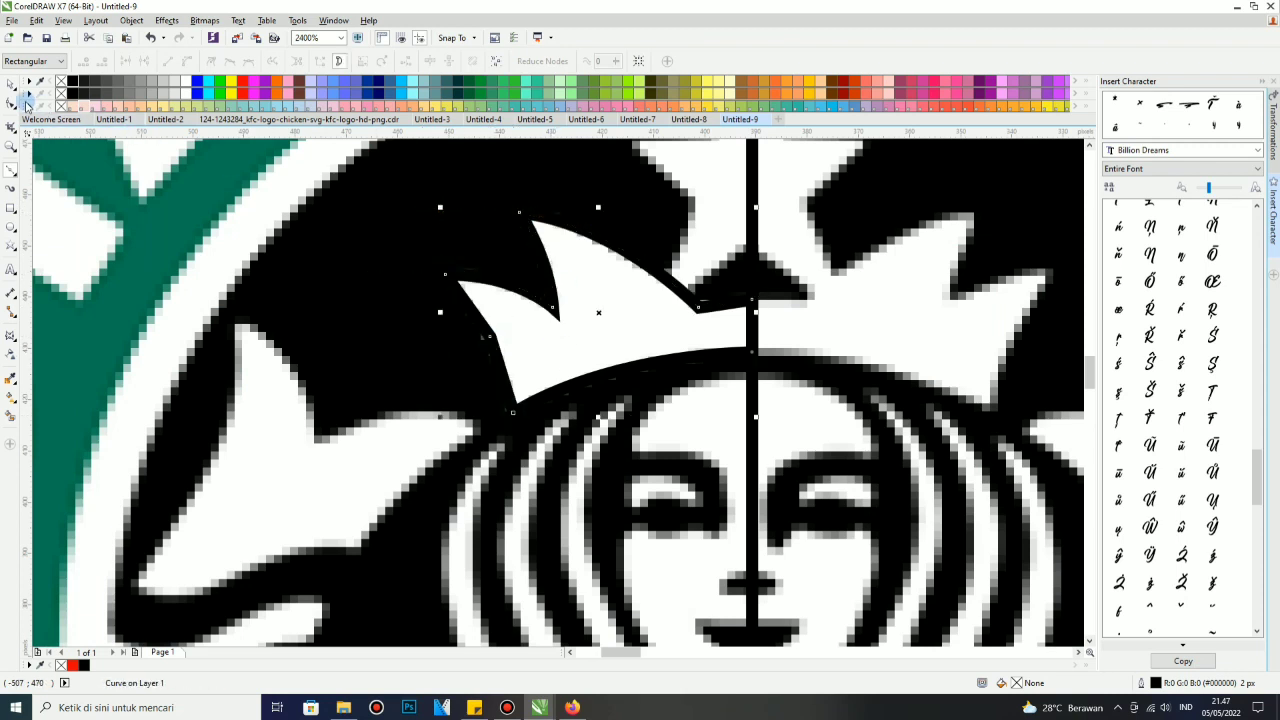
Convert the straight outer edge of the traced crown half to a curve and bend it to match the logo
left_click(12, 103)
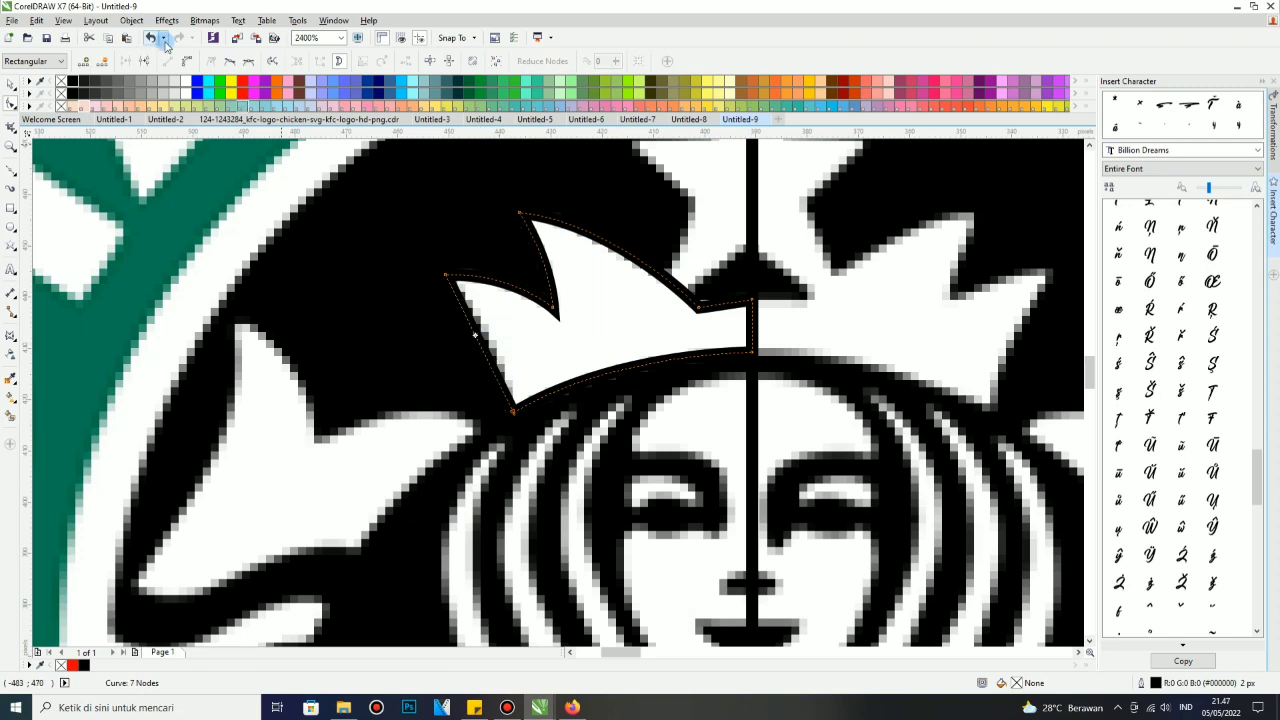
left_click(187, 61)
scroll(525, 360, "up", 1)
left_click_drag(437, 340, 443, 325)
left_click(11, 85)
Move the traced crown half onto the page, beneath the wordmark and beside the star copy
scroll(350, 271, "down", 3)
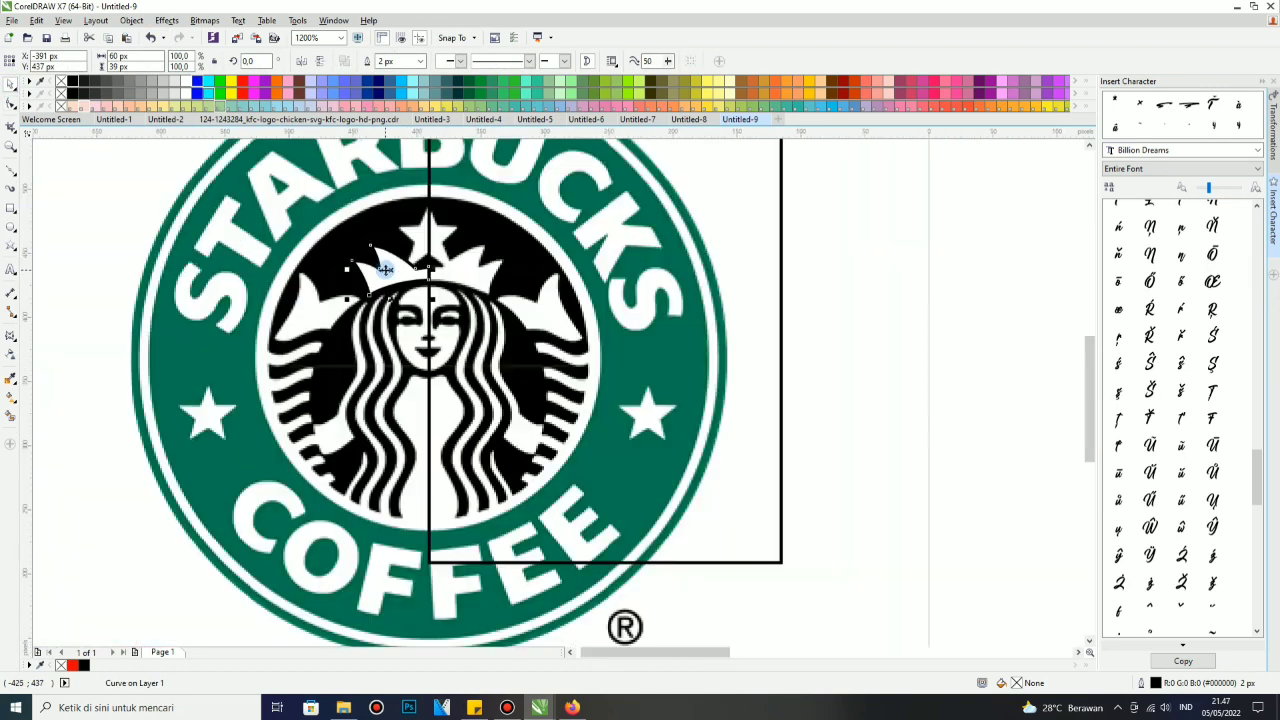
left_click_drag(386, 270, 864, 408)
scroll(520, 350, "down", 3)
scroll(761, 358, "up", 2)
scroll(298, 323, "down", 1)
left_click_drag(125, 323, 326, 320)
scroll(325, 320, "up", 1)
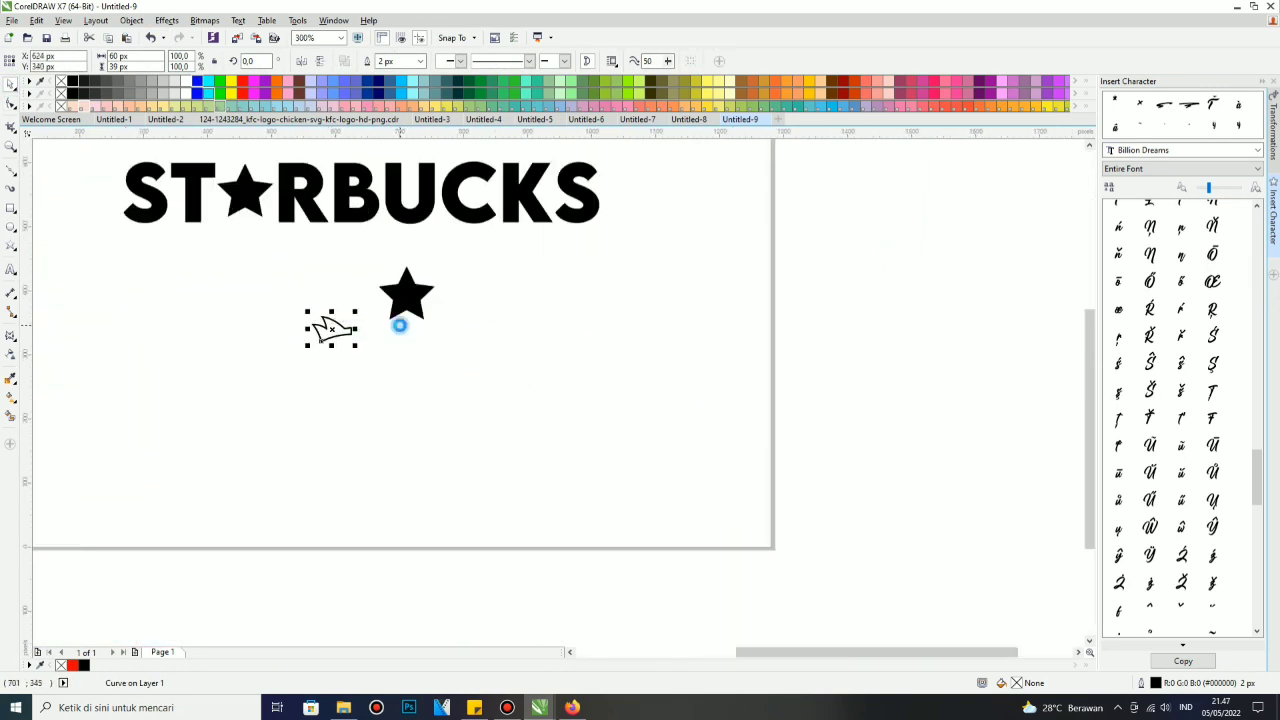
Mirror a copy of the crown half to its other side and weld both halves into one shape
scroll(381, 333, "up", 2)
left_click_drag(418, 326, 244, 329)
scroll(281, 331, "up", 1)
left_click(182, 333, "shift")
left_click(368, 61)
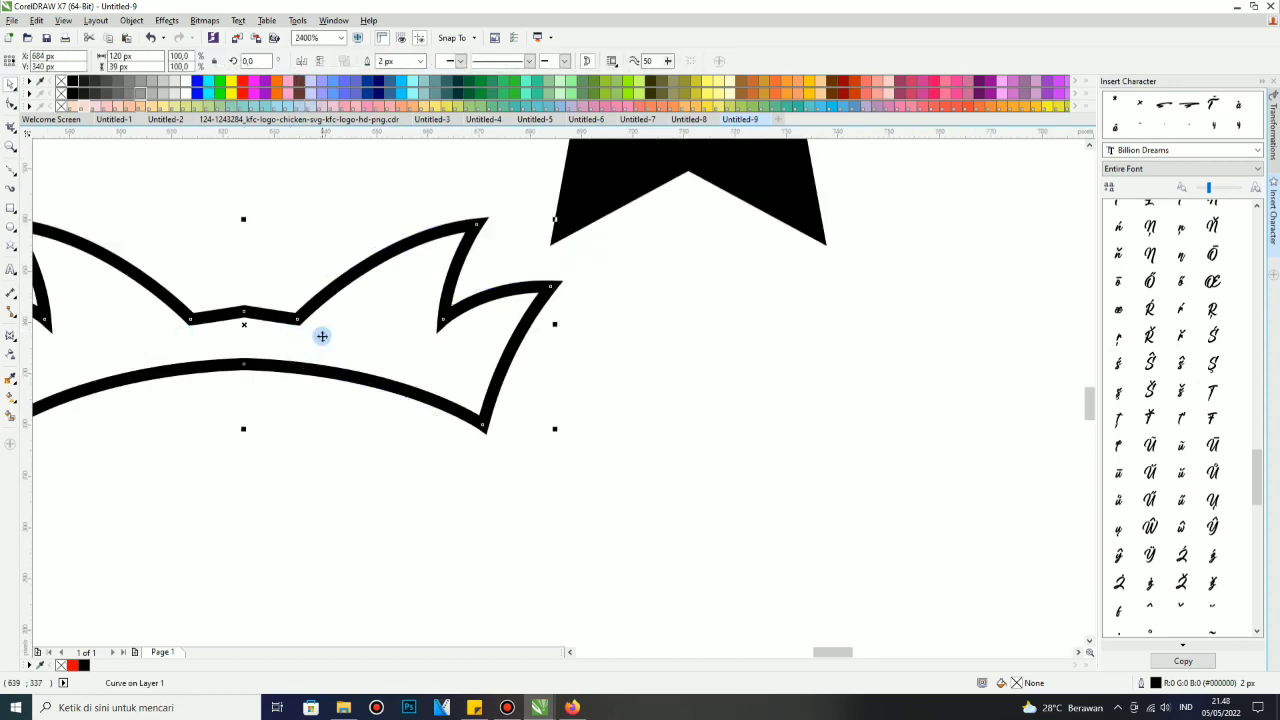
Centre the crown and the star copy on the page and shrink the star to about 44 by 42 px
key("p")
scroll(375, 325, "down", 2)
left_click(483, 275)
key("p")
scroll(360, 261, "up", 1)
left_click_drag(531, 200, 475, 253)
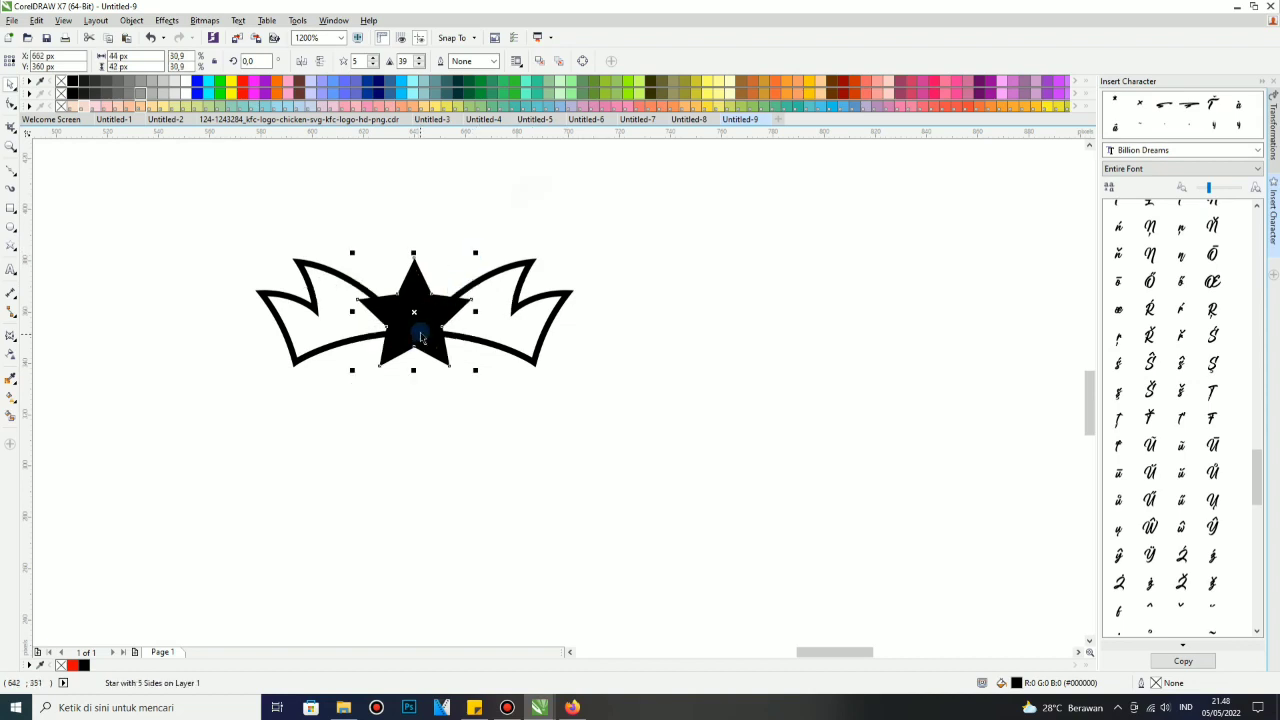
Place the star above the crown's centre and merge the two into a single black-filled curve
left_click_drag(420, 334, 483, 312)
key("ctrl+z")
left_click(487, 303, "shift")
left_click(368, 61)
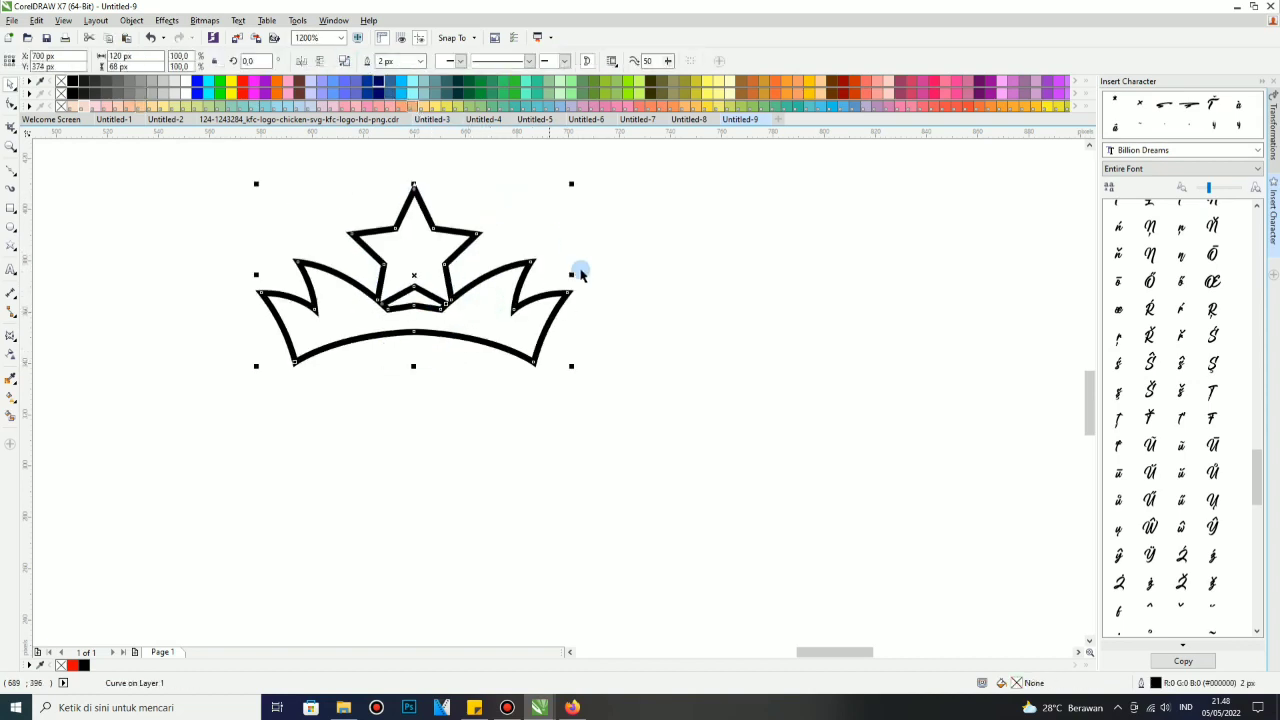
scroll(580, 275, "down", 1)
left_click(78, 87)
left_click(608, 309)
Add a 24 pt letter S in LEMON MILK Bold beside the crown
left_click(11, 270)
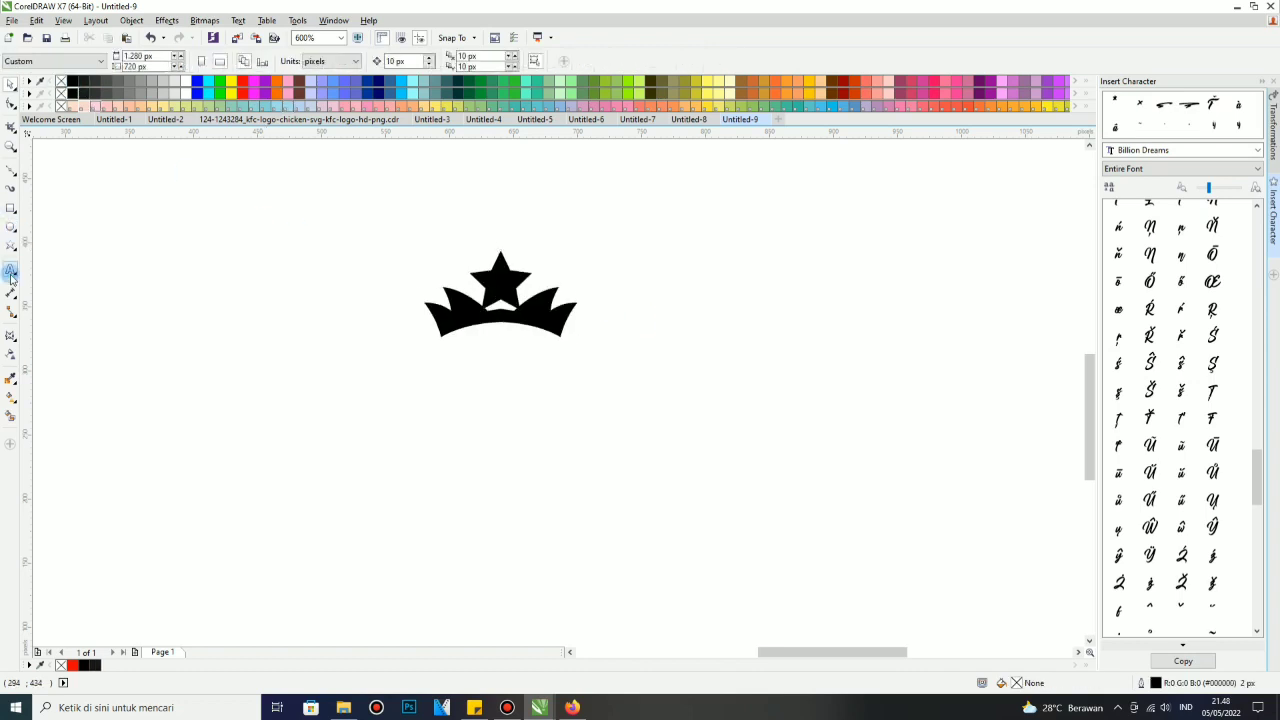
left_click(218, 317)
type("S")
left_click(11, 84)
left_click(400, 60)
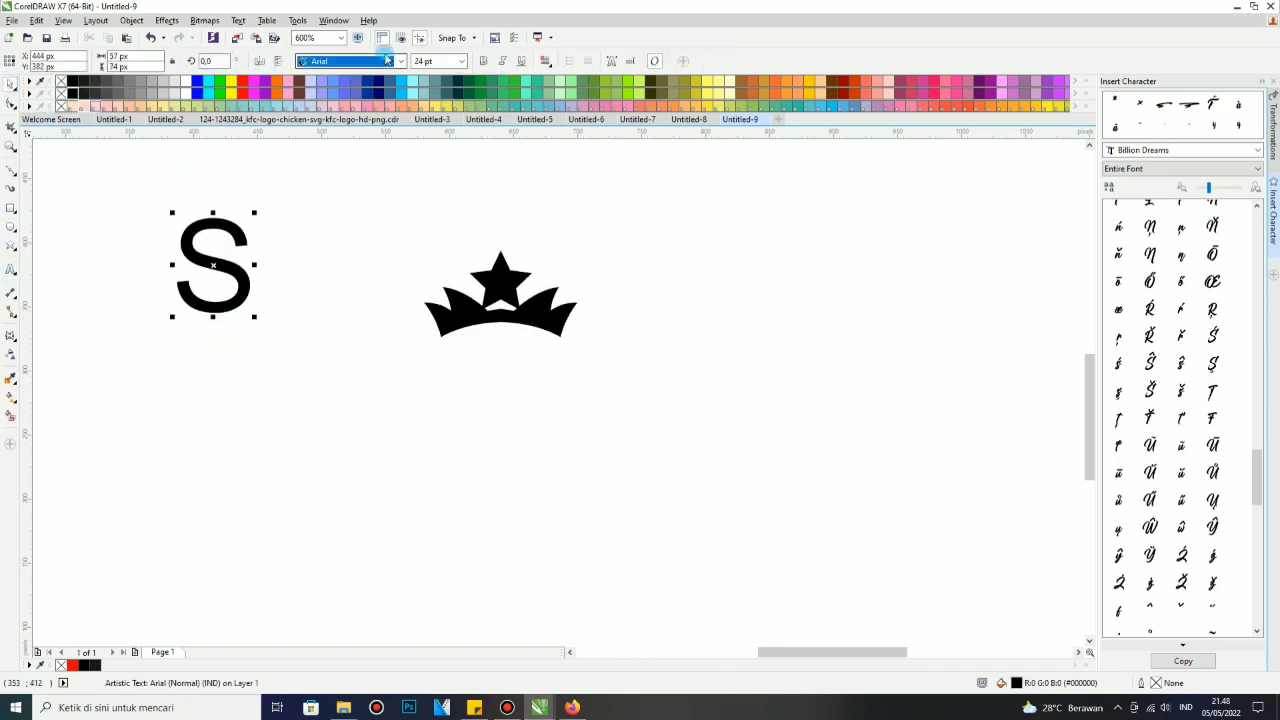
left_click(381, 88)
Centre the S beneath the crown and enlarge it to nearly the crown's width
key("p")
left_click_drag(510, 286, 502, 379)
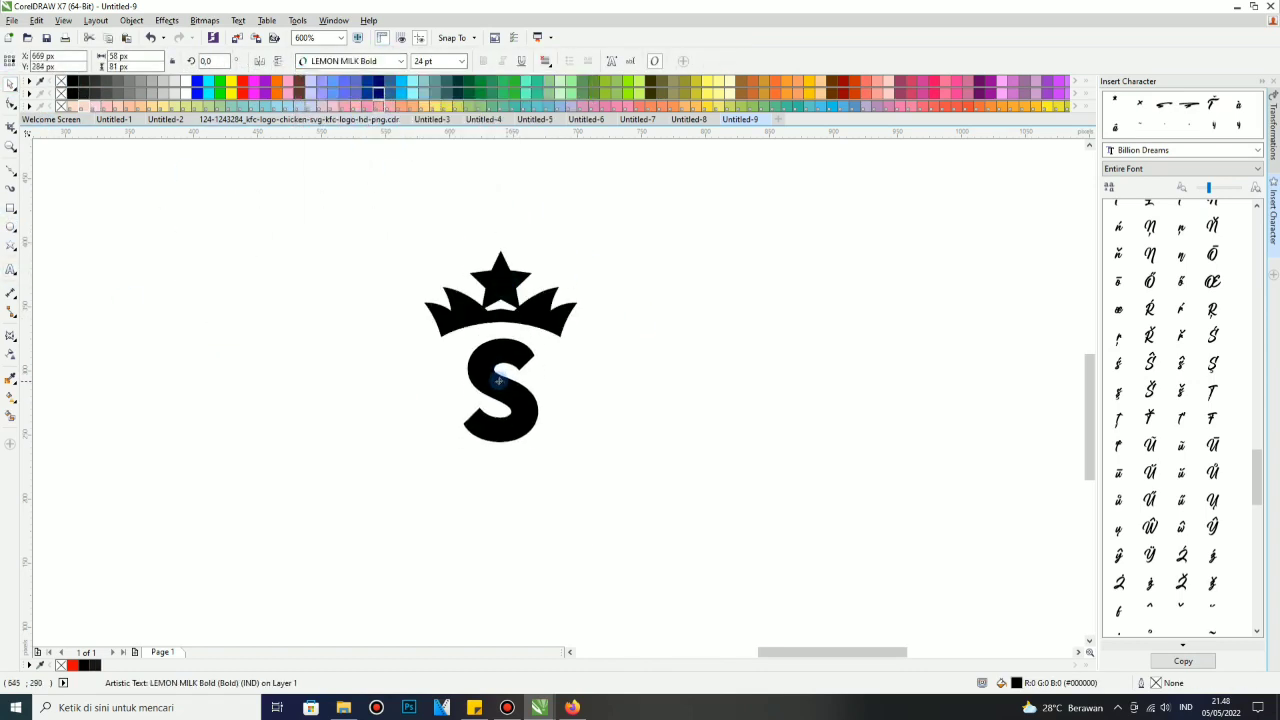
left_click_drag(544, 449, 583, 501)
left_click_drag(528, 417, 529, 471)
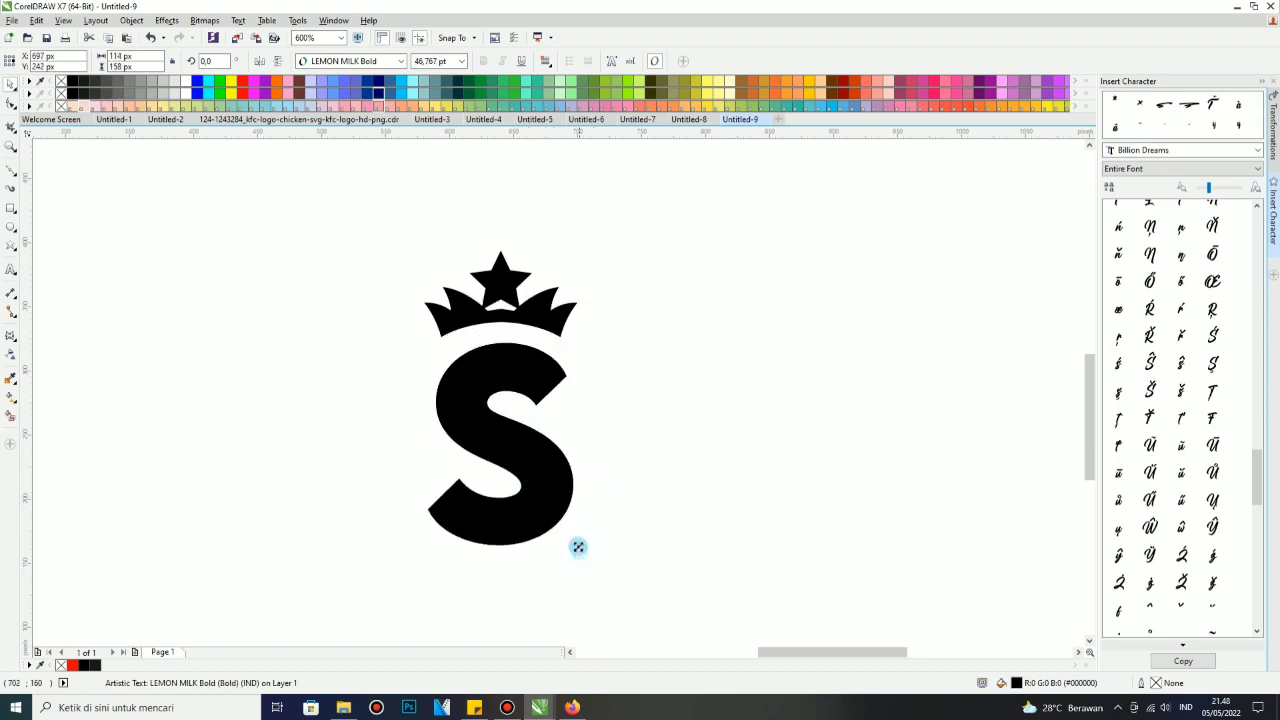
left_click_drag(577, 546, 563, 529)
left_click_drag(526, 494, 526, 473)
Merge the crown and the S into one curve and move it under the right end of the wordmark
left_click(601, 347)
scroll(601, 347, "down", 2)
left_click_drag(667, 299, 437, 459)
left_click(375, 62)
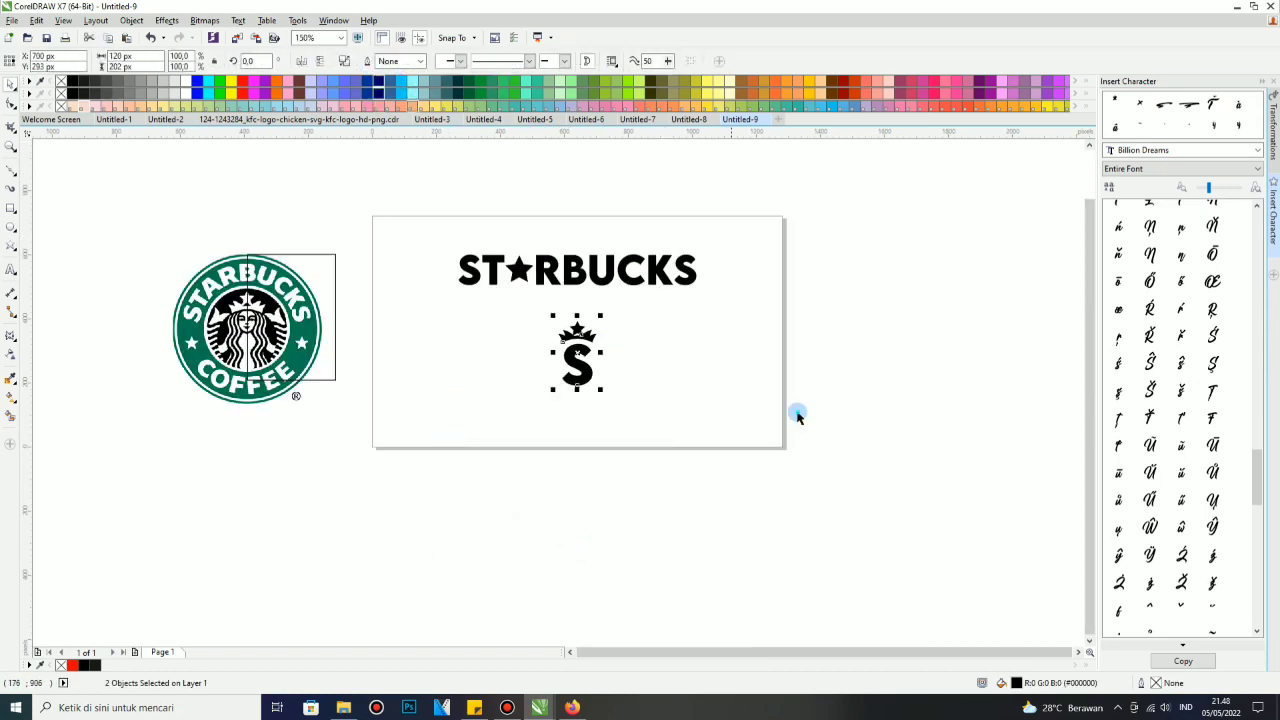
left_click_drag(577, 358, 678, 342)
Sample the green from the original Starbucks logo and delete the leftover rectangle over that logo
left_click(13, 381)
left_click(302, 335)
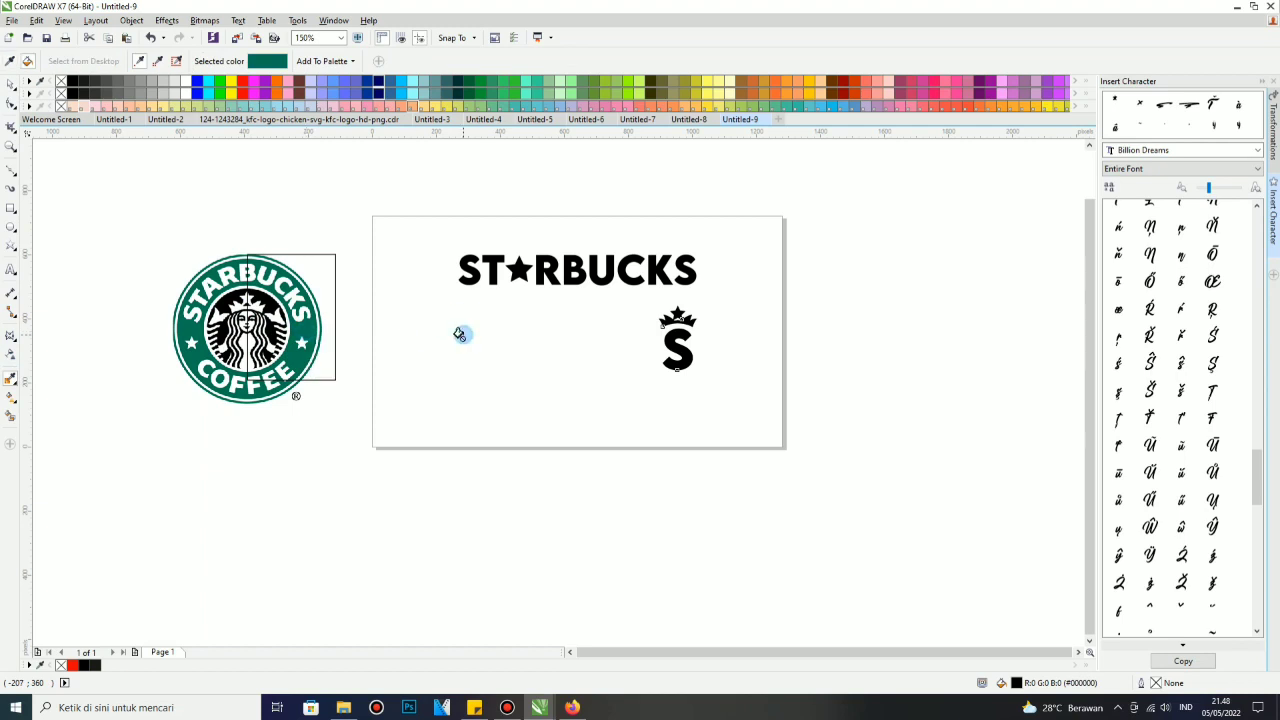
key("space")
left_click(336, 283)
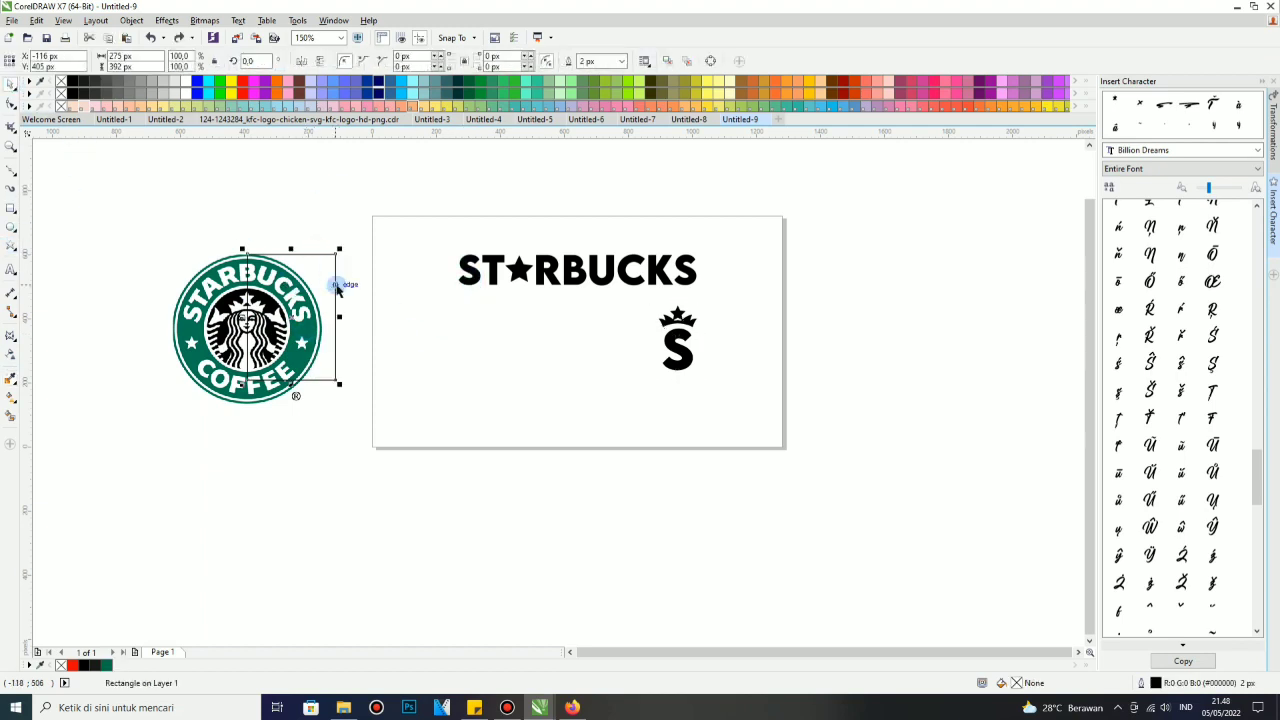
key("Delete")
Add a page-sized rectangle filled with the sampled green #007755 and move the crowned S under the wordmark's centre
double_click(11, 212)
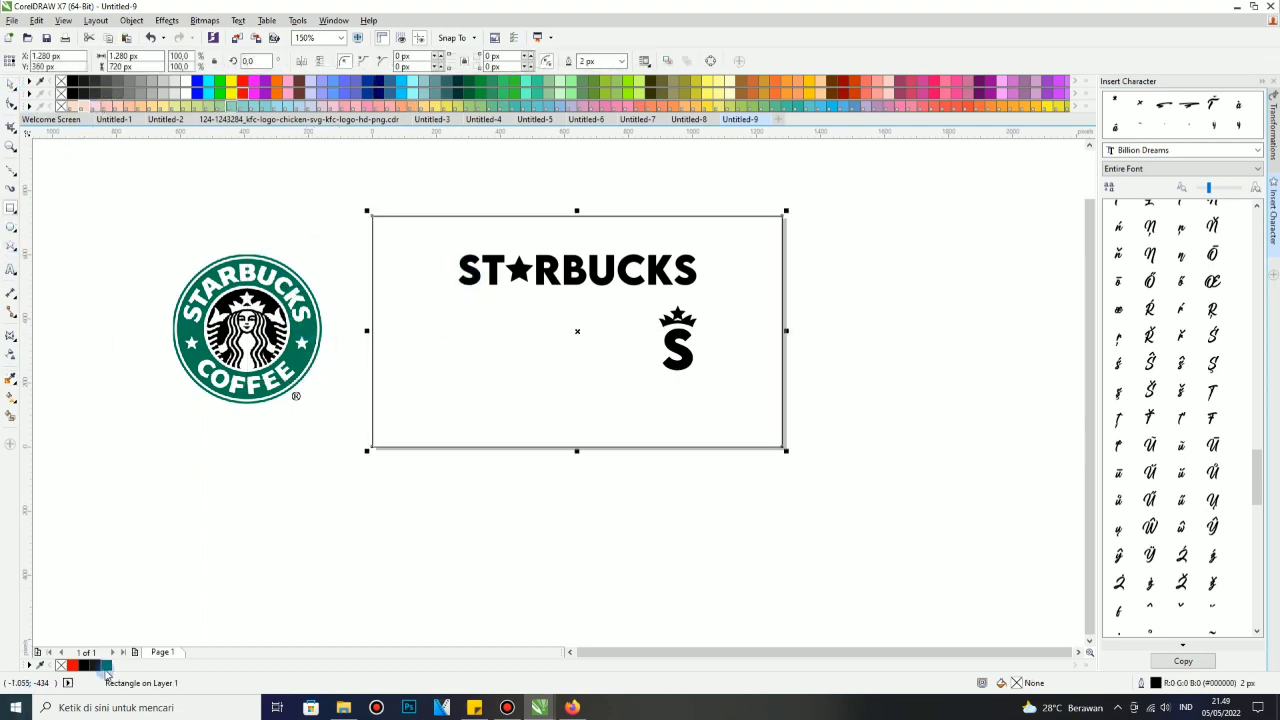
left_click(106, 665)
left_click_drag(652, 316, 551, 316)
left_click(770, 230)
Try filling the wordmark with golden yellow #FFCC00
left_click_drag(857, 194, 345, 340)
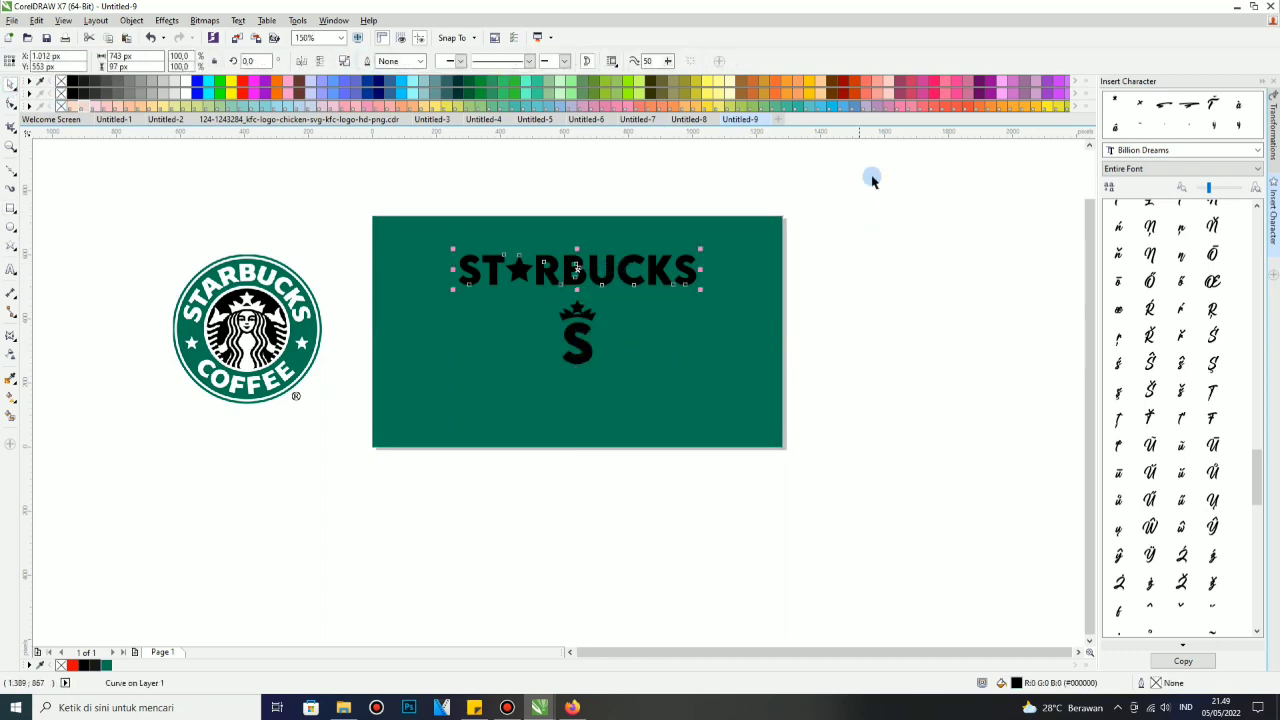
left_click(812, 81)
key("Escape")
Fill the wordmark and the crowned S with white
left_click(567, 280)
scroll(567, 280, "up", 2)
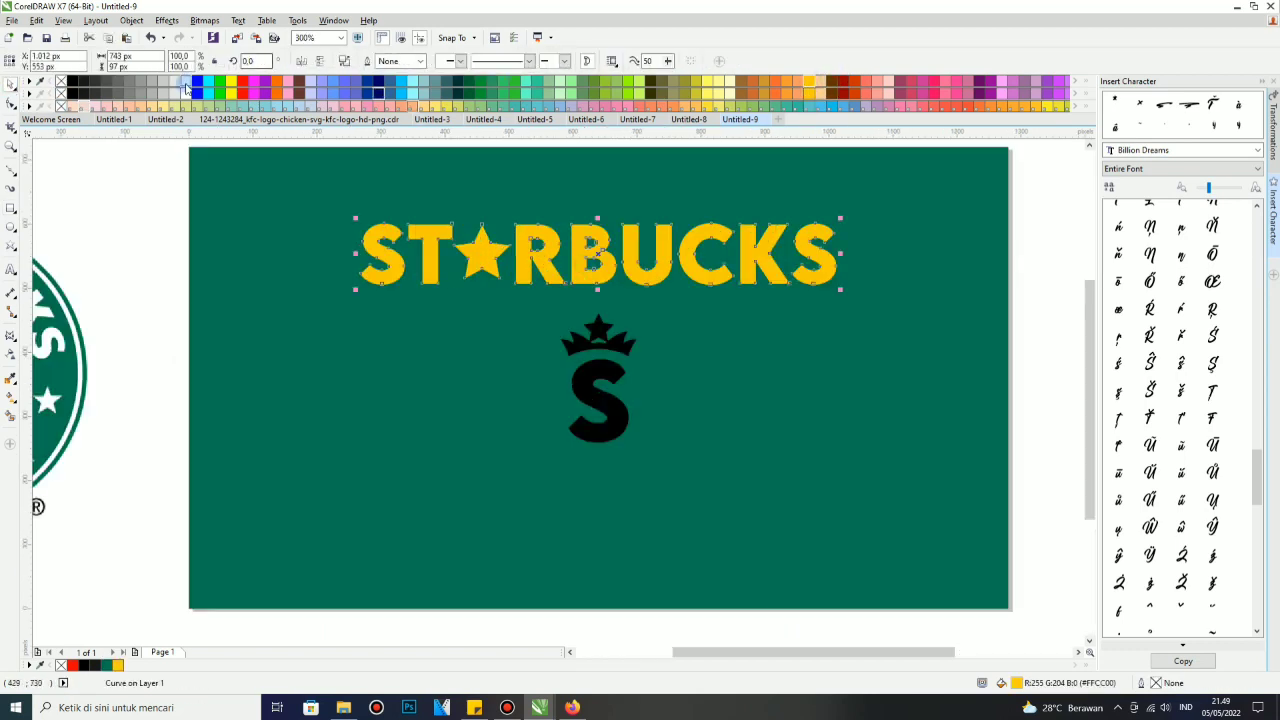
left_click(186, 81)
left_click(590, 370)
left_click(186, 81)
left_click(161, 194)
Centre the wordmark on the page and move the crowned S directly above it
left_click(600, 361)
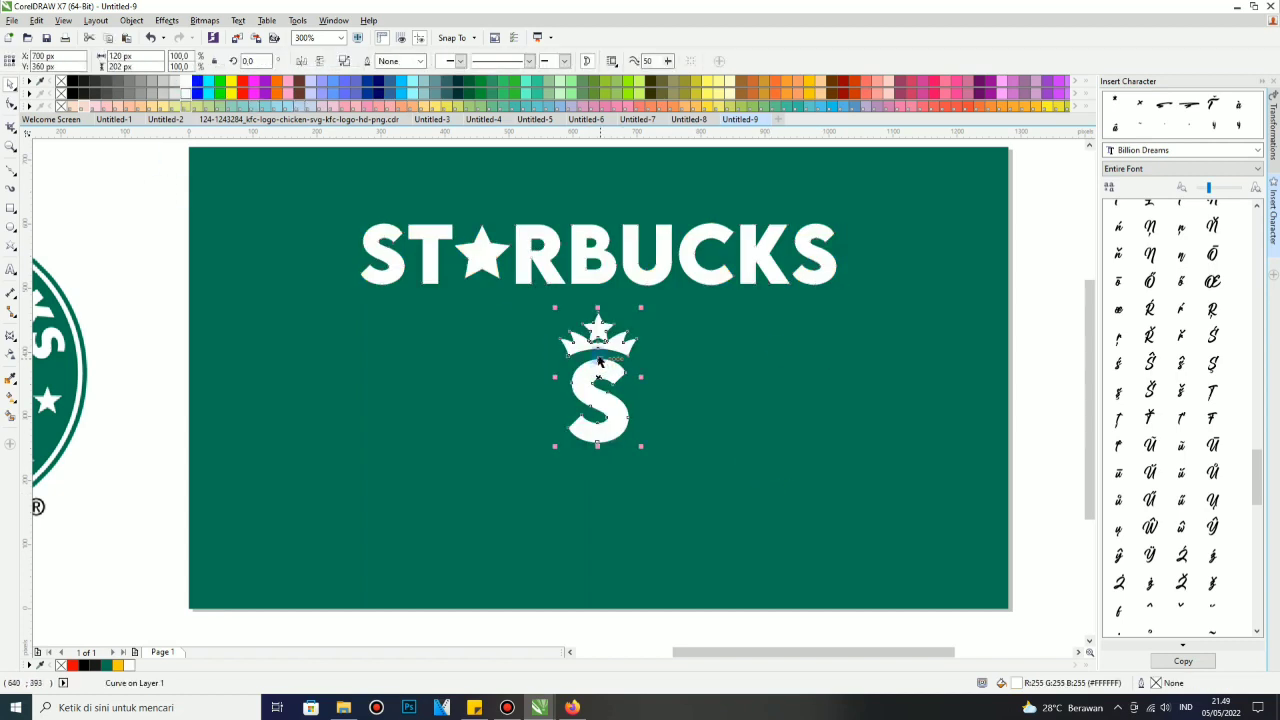
left_click_drag(598, 255, 601, 298)
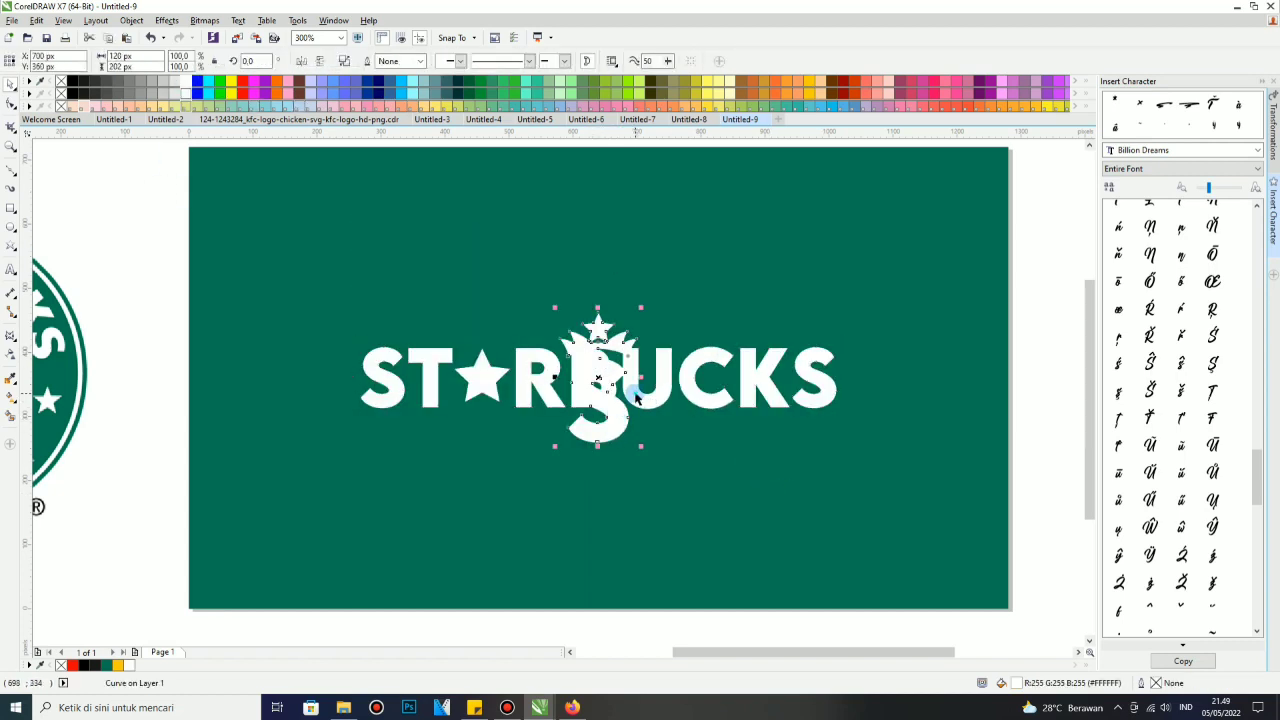
left_click_drag(635, 396, 617, 323)
left_click(634, 428)
left_click(661, 220)
scroll(641, 327, "down", 1)
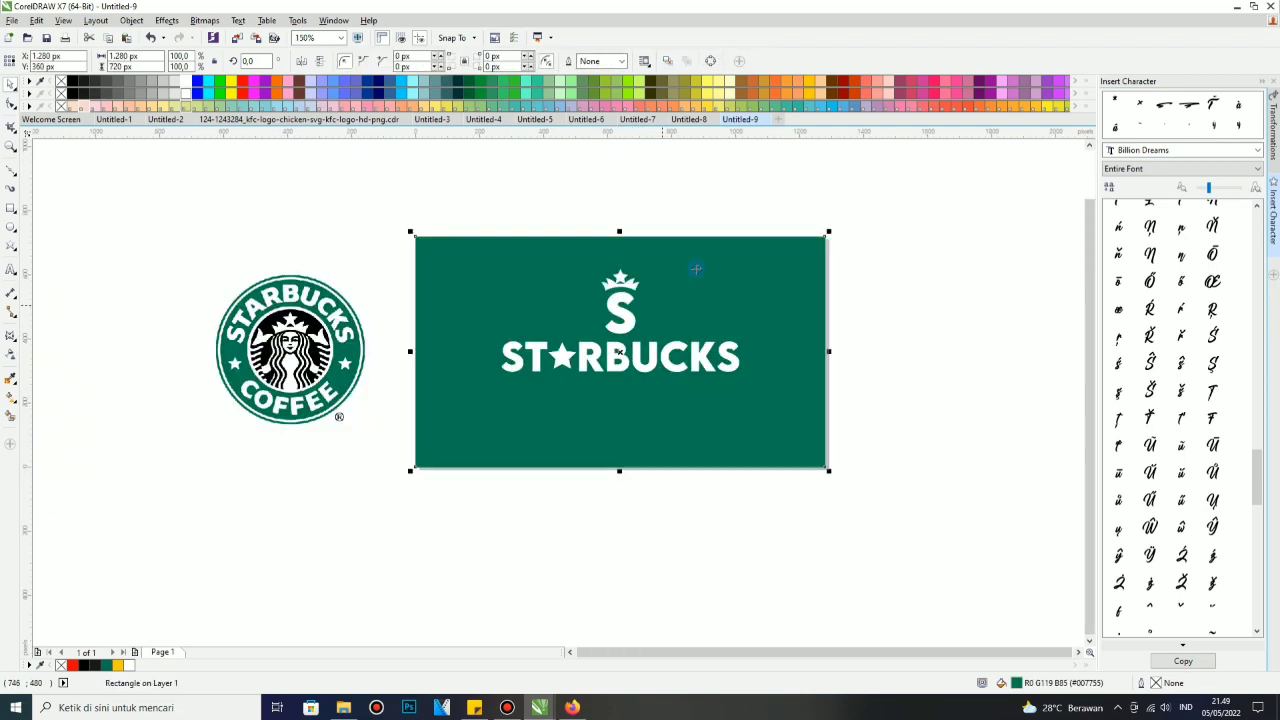
Try grouping the crowned S with the wordmark, and ungroup them again
left_click_drag(803, 180, 391, 394)
key("ctrl+g")
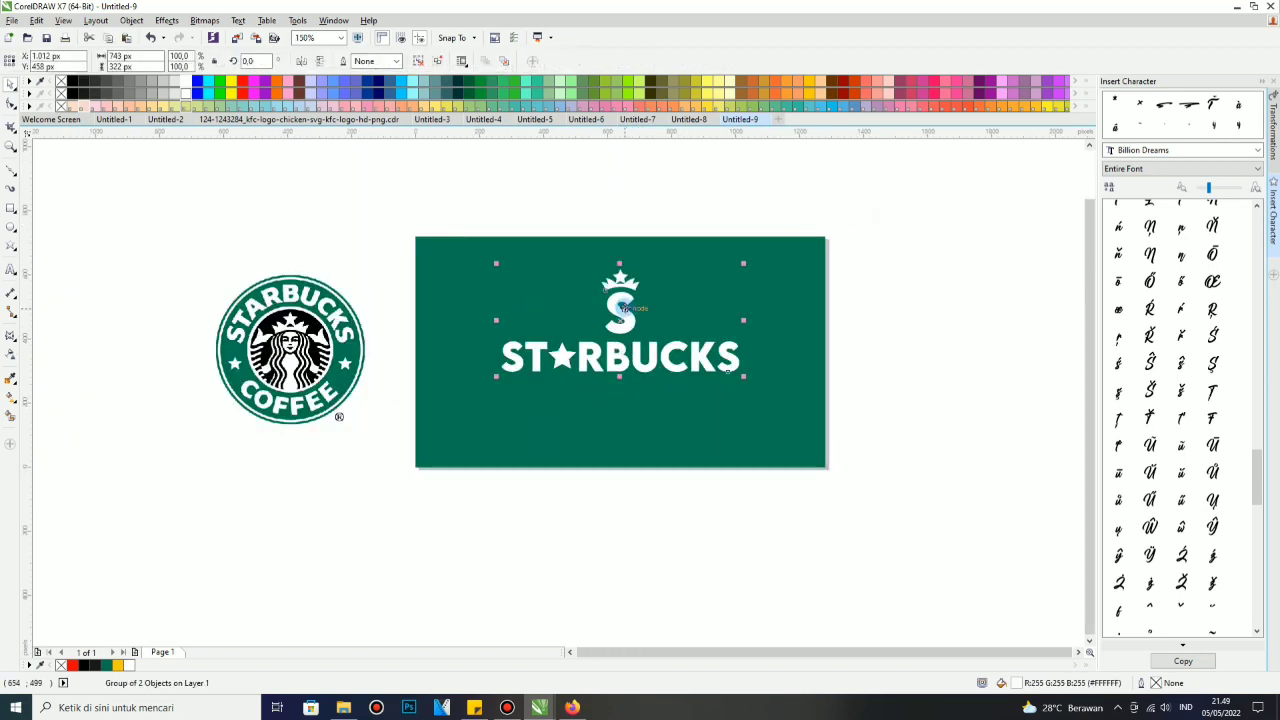
key("ctrl+u")
Move the crowned S to the page's upper-left corner and add the text COFFEE in Calibri
left_click(651, 200)
left_click_drag(622, 312, 464, 262)
left_click(10, 269)
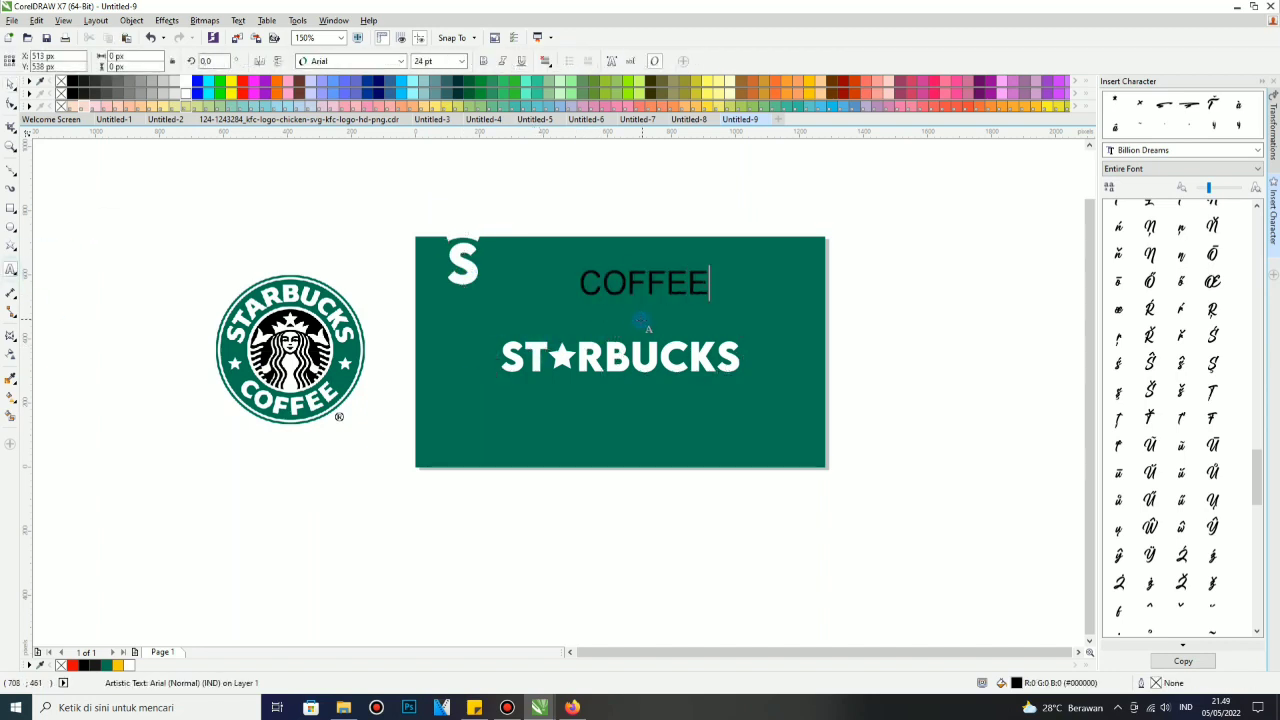
left_click(400, 61)
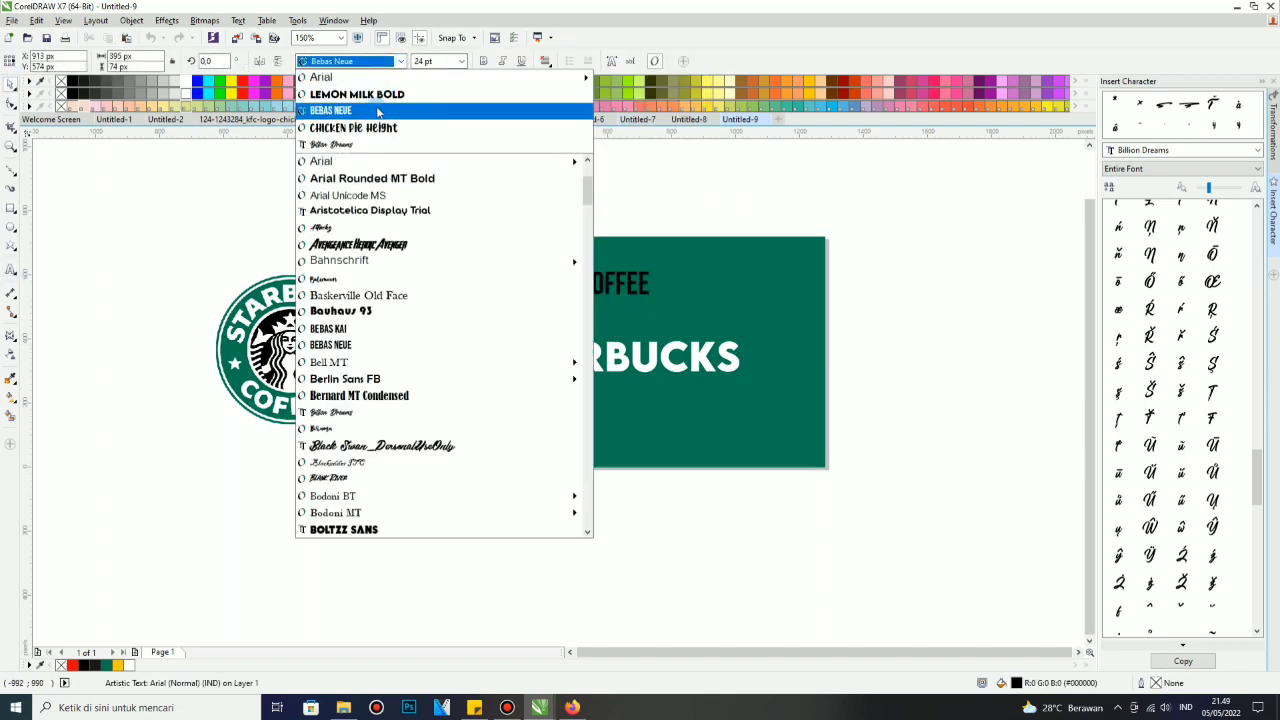
scroll(400, 418, "down", 3)
mouse_move(362, 345)
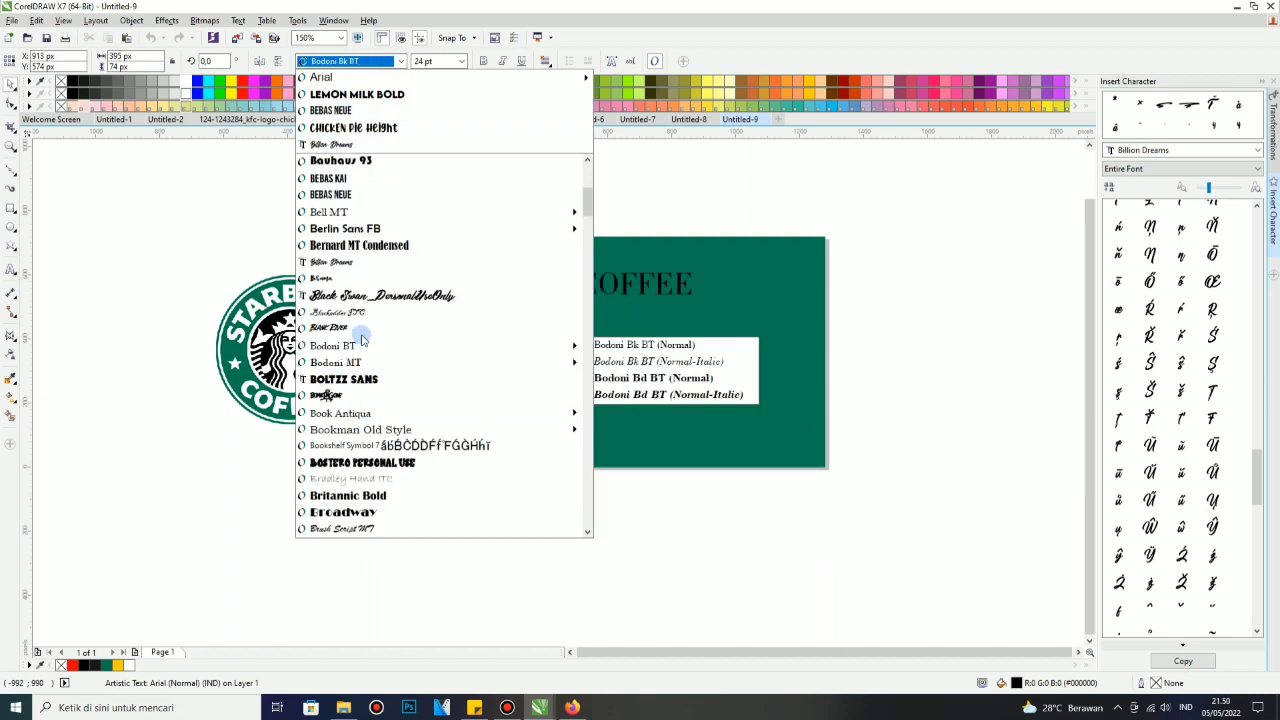
mouse_move(350, 214)
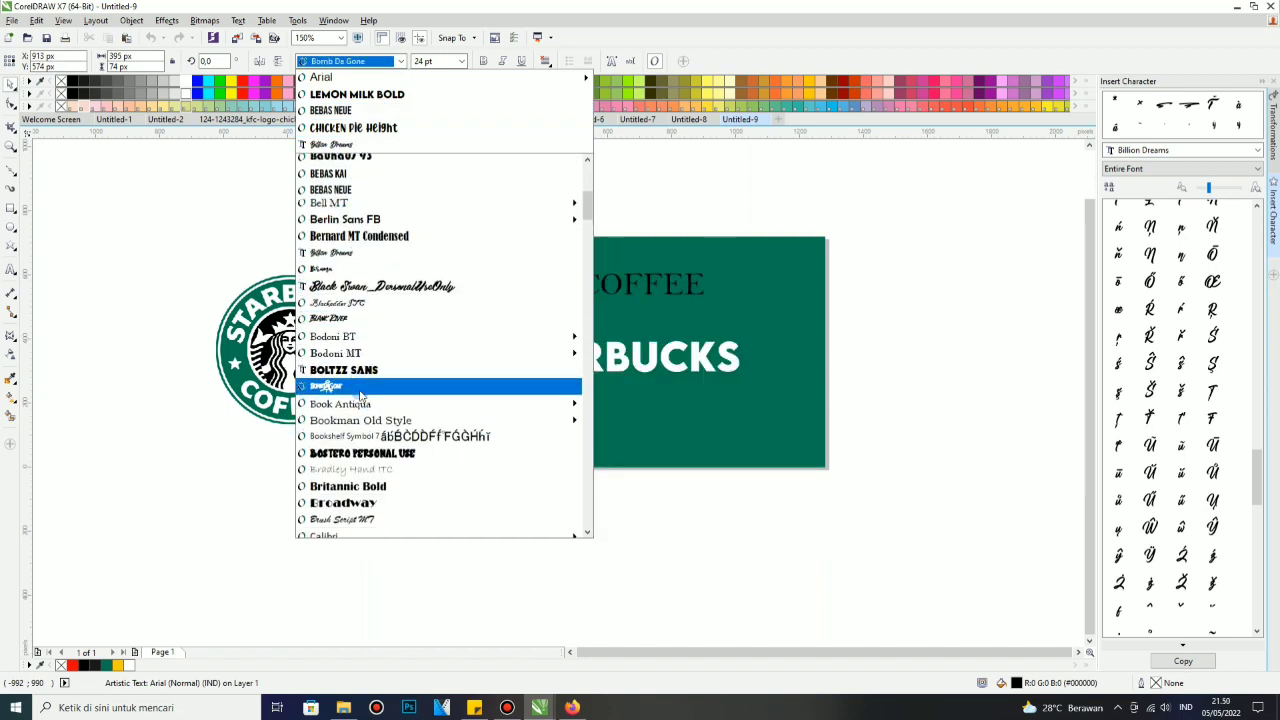
scroll(400, 520, "down", 1)
left_click(400, 443)
Centre the COFFEE text horizontally beneath the wordmark and shrink it to about 191 by 42 px
key("p")
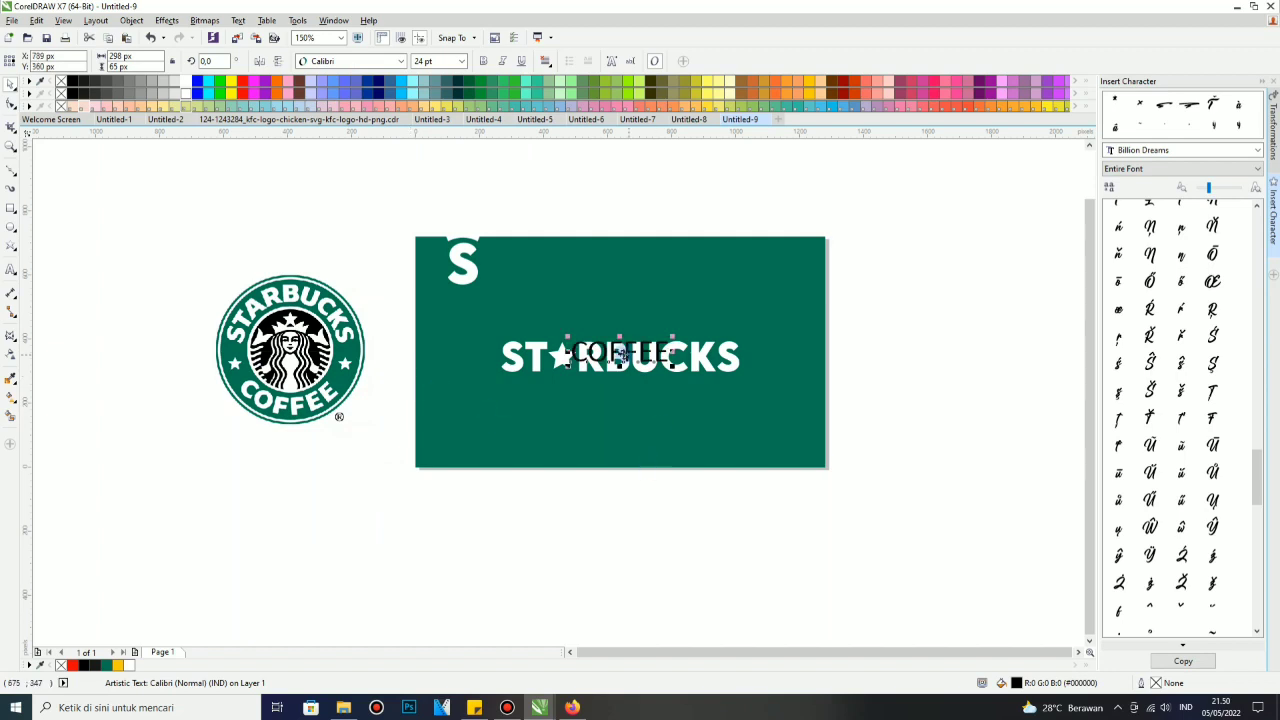
scroll(624, 353, "up", 1)
left_click_drag(722, 327, 685, 336)
left_click_drag(612, 353, 610, 419)
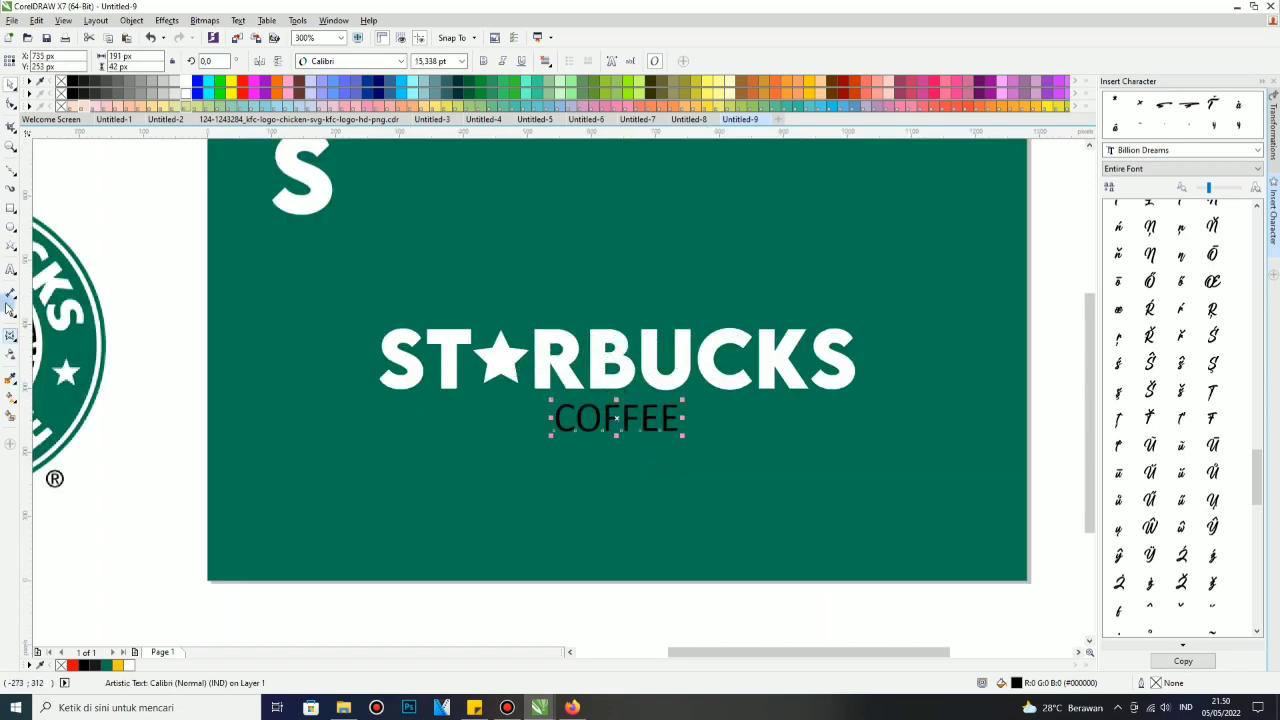
Retype the text under the wordmark as Coffee with only the first letter capitalised
left_click(11, 270)
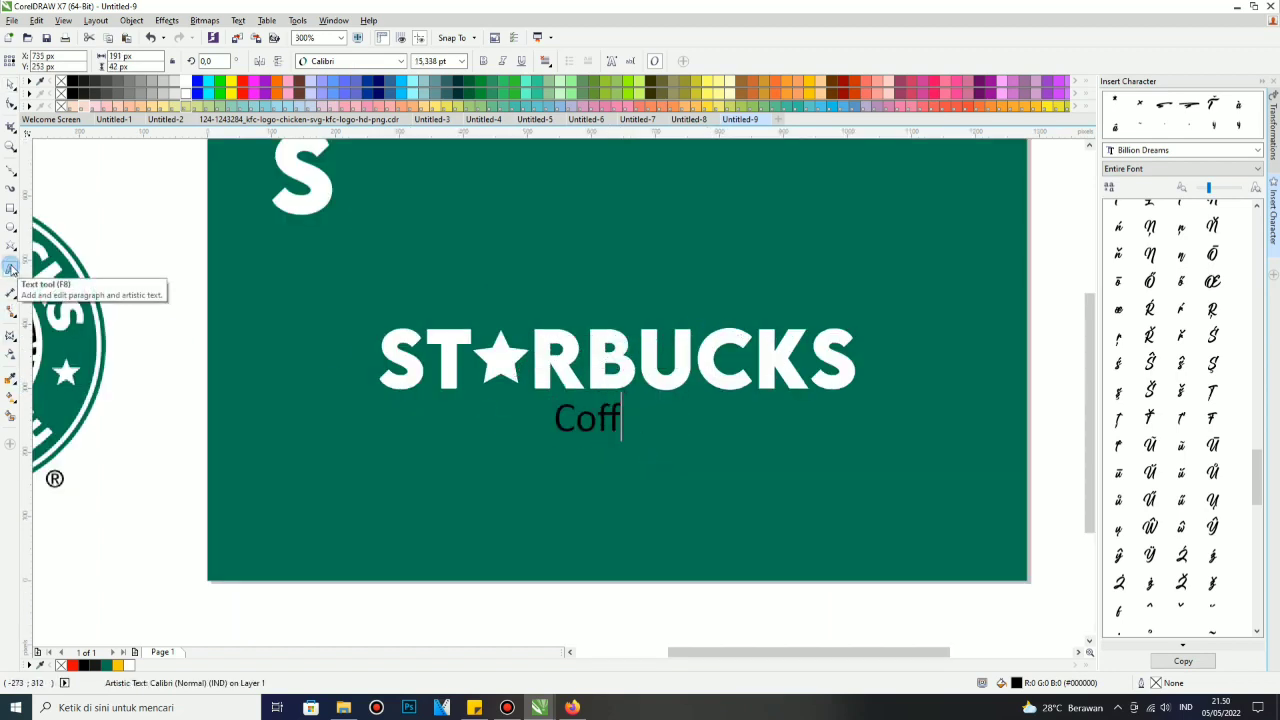
type("Coffee")
scroll(122, 381, "down", 2)
scroll(83, 390, "up", 2)
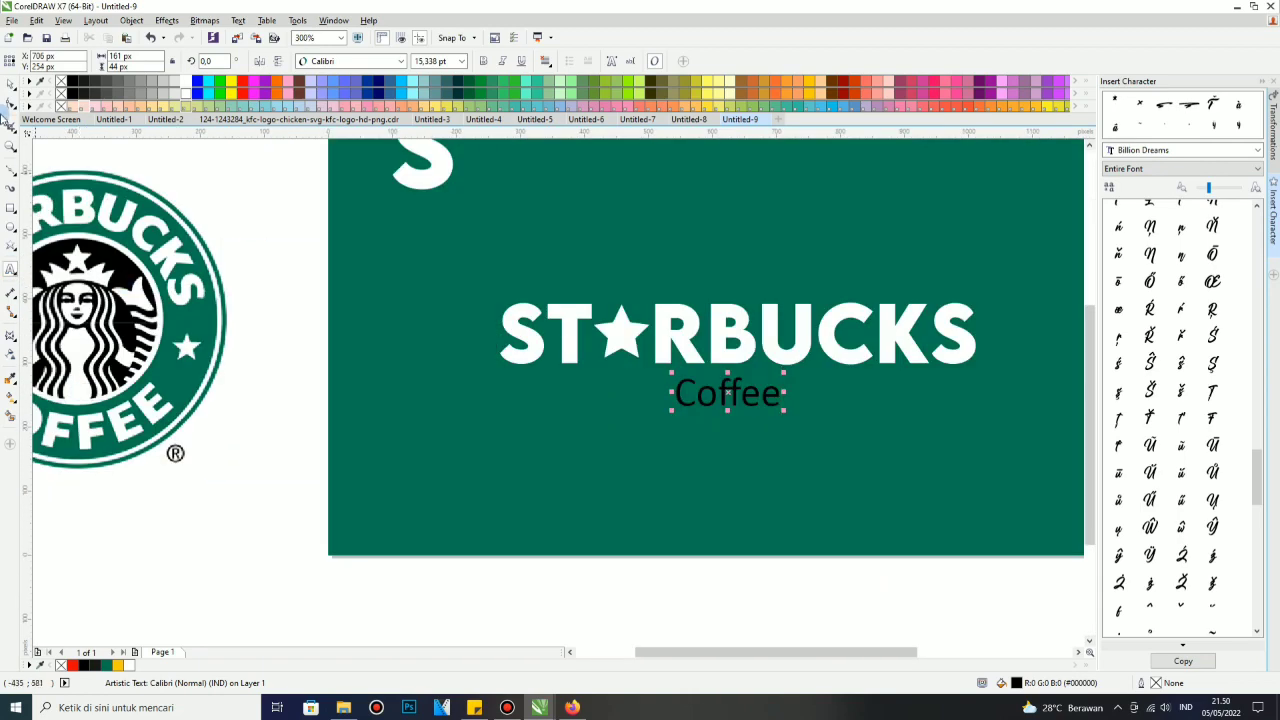
left_click(11, 84)
Widen the letter spacing of the Coffee text until it is about 201 px wide
scroll(406, 302, "down", 2)
scroll(488, 331, "up", 3)
left_click(455, 302)
left_click(463, 288)
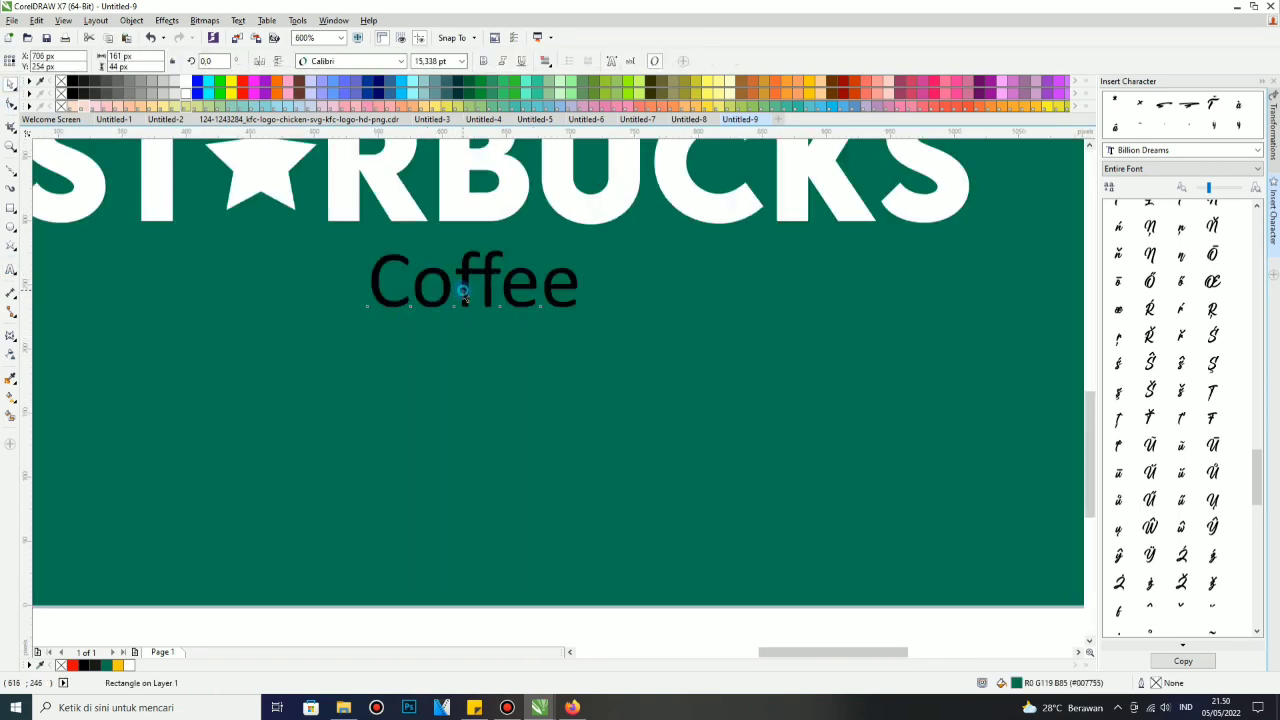
left_click(11, 103)
mouse_move(581, 312)
left_mouse_down()
mouse_move(649, 313)
mouse_move(634, 312)
left_mouse_up()
left_click(11, 84)
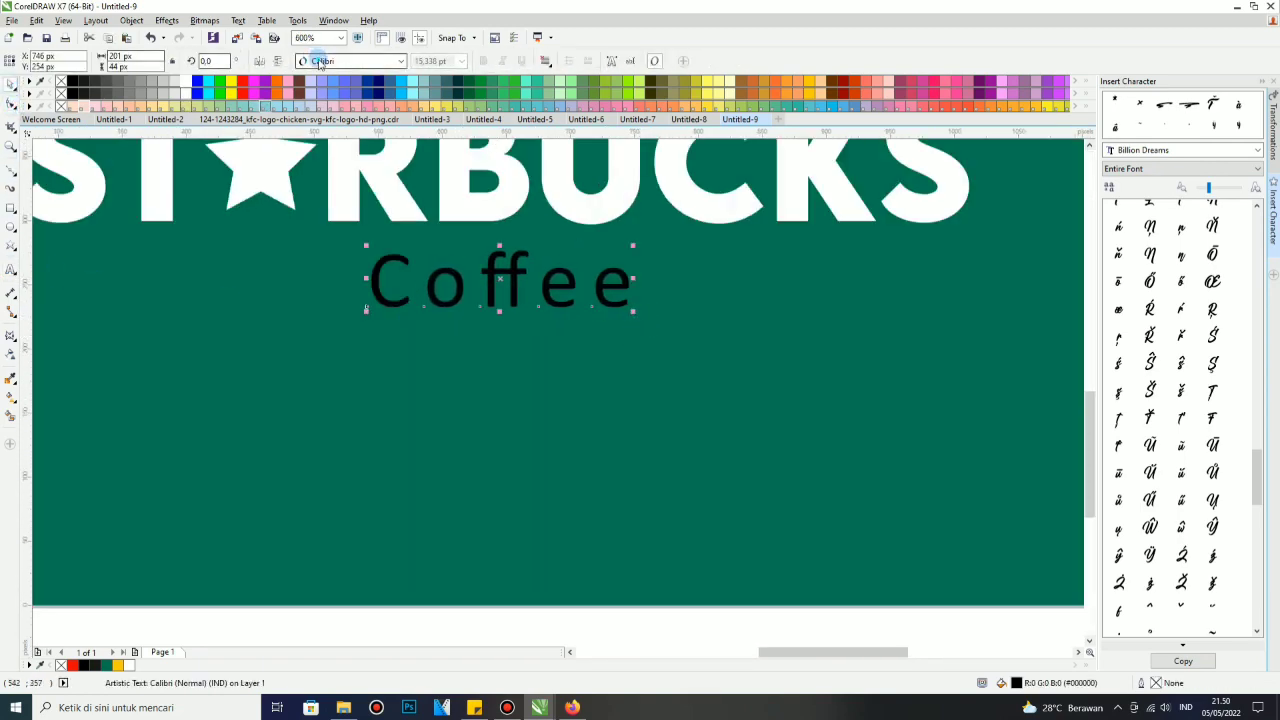
Try the Californian FB and Cambria fonts on the Coffee text
left_click(401, 61)
left_click(302, 462)
scroll(437, 420, "down", 2)
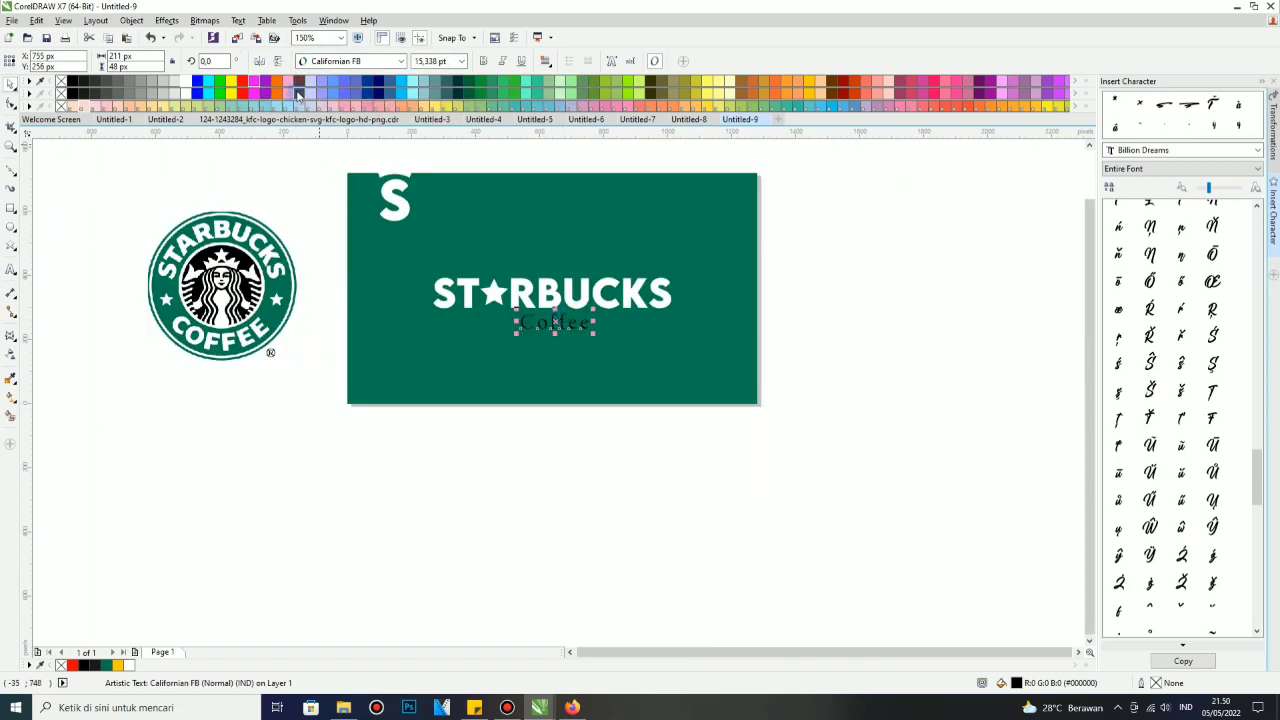
left_click(401, 61)
left_click(330, 512)
scroll(292, 273, "up", 1)
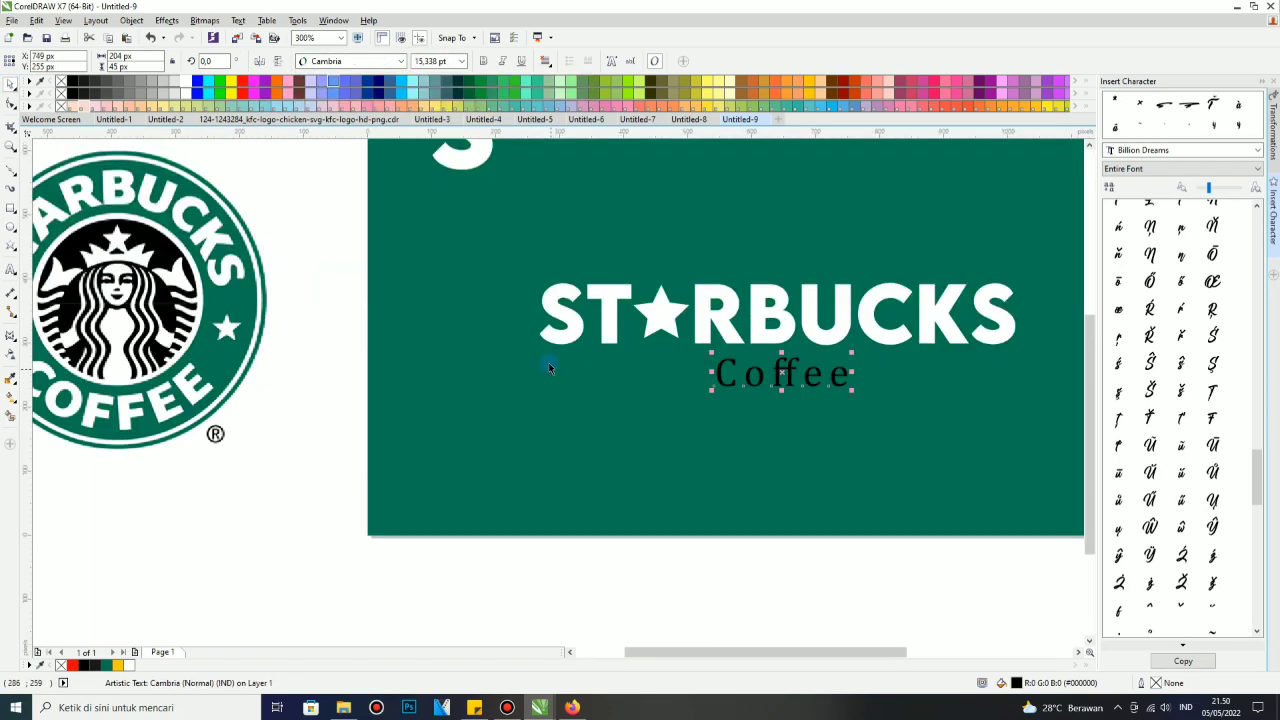
Set the Coffee text in Centaur and fill it with white
left_click(392, 62)
mouse_move(338, 451)
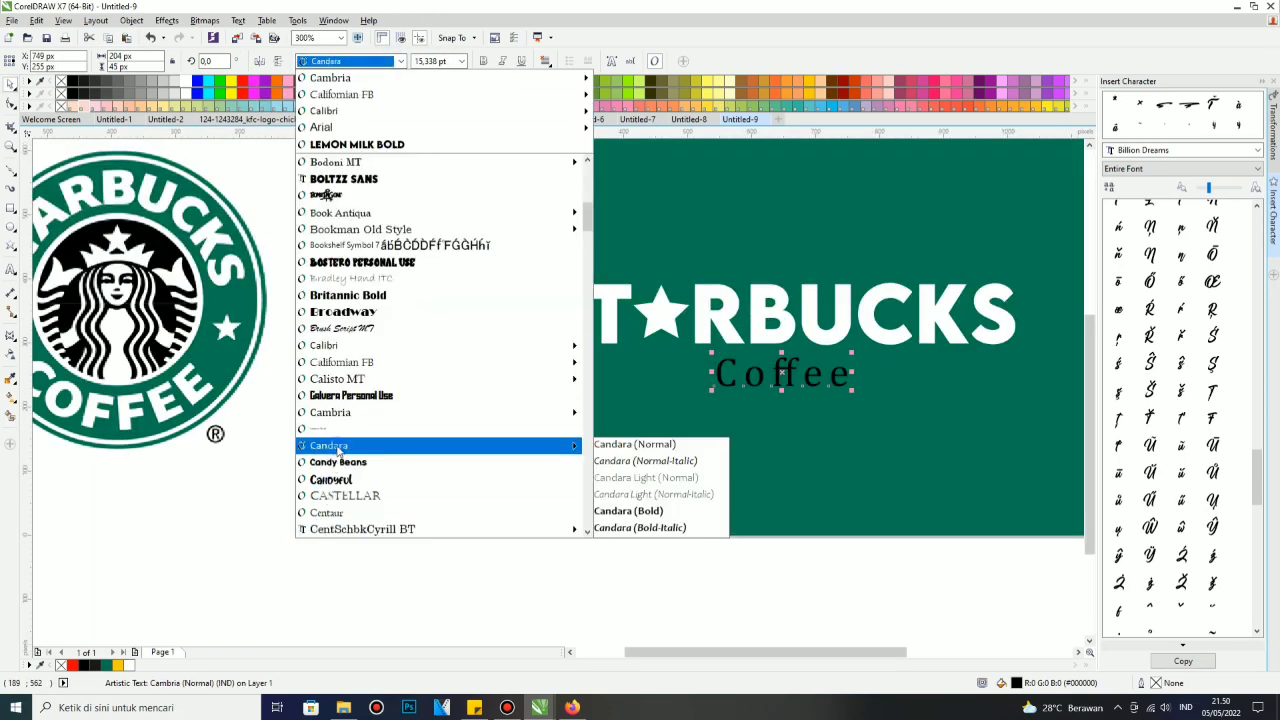
left_click(326, 512)
mouse_move(778, 372)
left_mouse_down()
mouse_move(778, 316)
mouse_move(779, 373)
left_mouse_up()
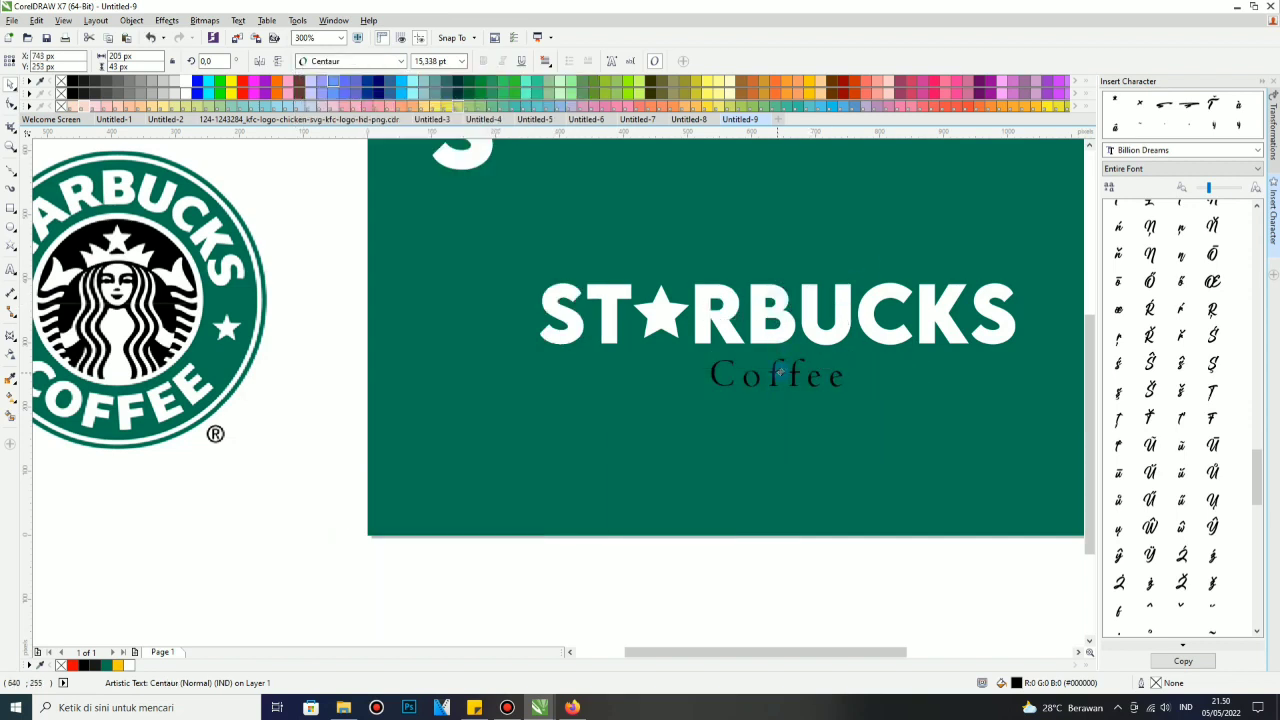
left_click(187, 88)
left_click(313, 258)
scroll(313, 258, "down", 1)
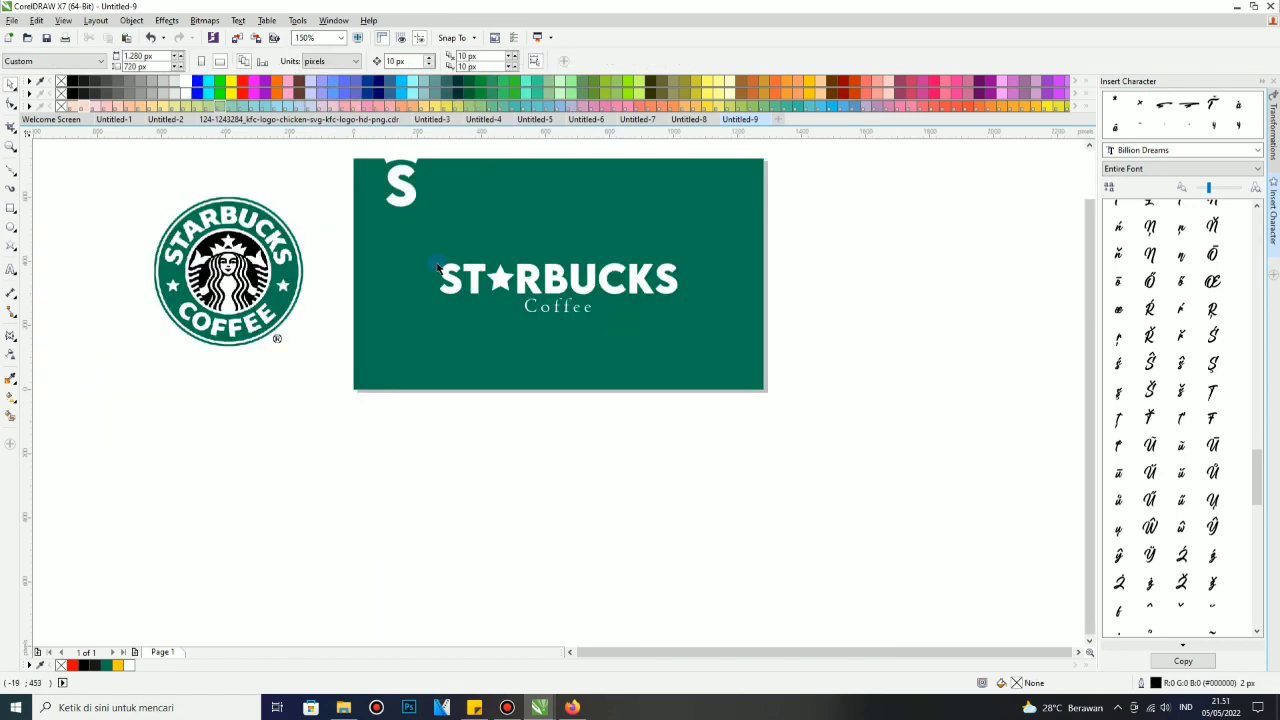
Change the font of the Coffee text to Century Gothic
left_click(548, 311)
left_click(400, 61)
scroll(375, 490, "down", 1)
mouse_move(375, 481)
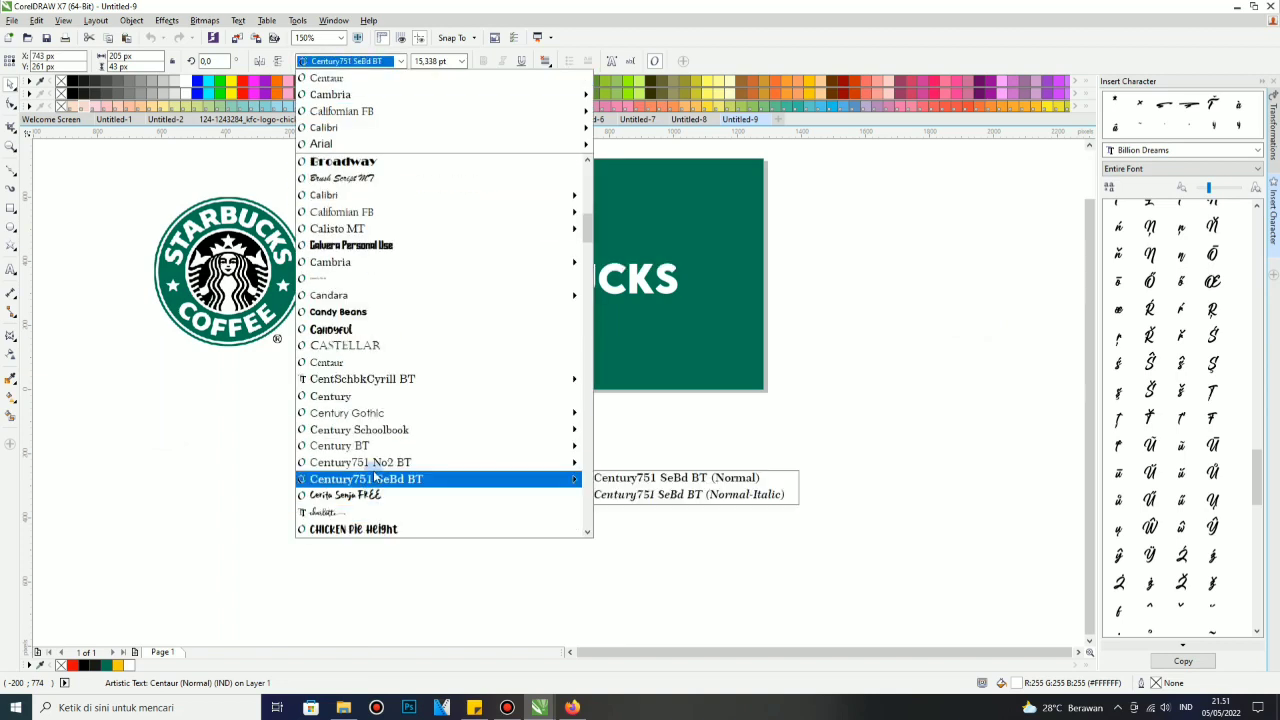
left_click(380, 414)
scroll(545, 257, "up", 1)
Shift the Coffee text slightly back toward the wordmark's centre and tighten its letter spacing
mouse_move(592, 354)
left_mouse_down()
mouse_move(569, 291)
mouse_move(568, 355)
left_mouse_up()
left_click(12, 105)
left_click_drag(663, 371, 632, 377)
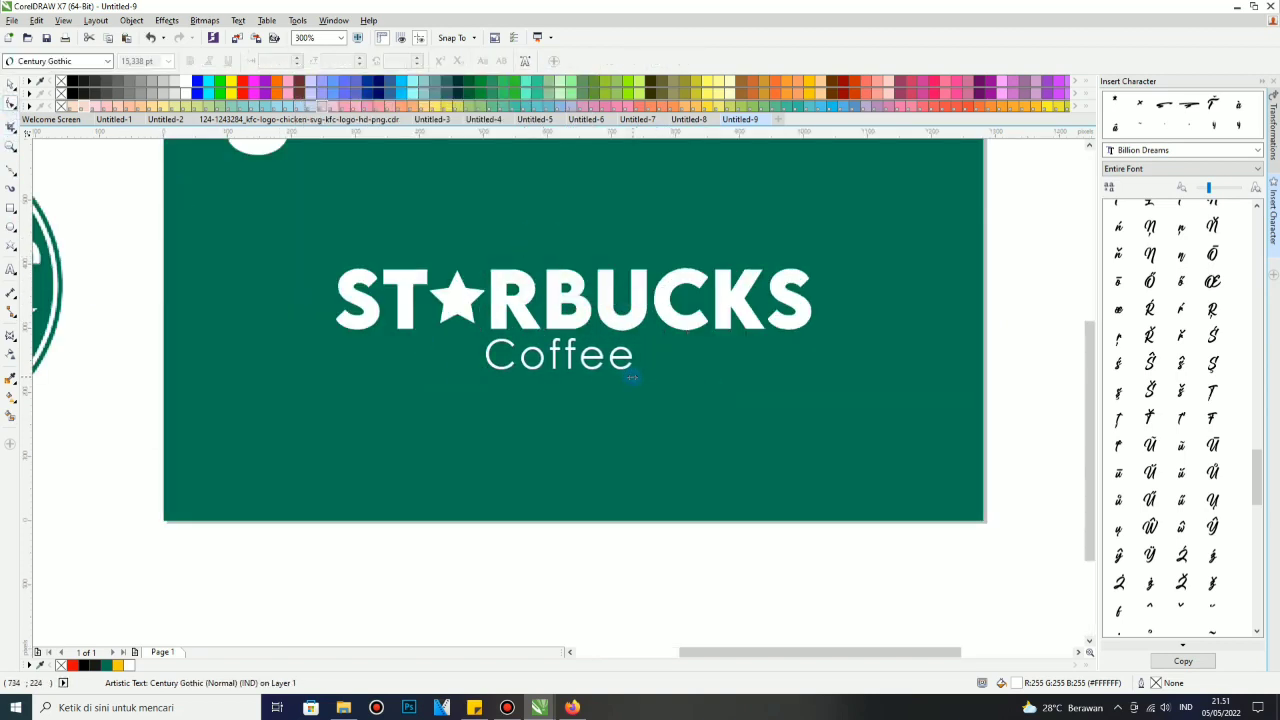
left_click(11, 85)
Shrink the Coffee text to about 12.2 pt and centre it just below the wordmark
left_click_drag(387, 534, 674, 314)
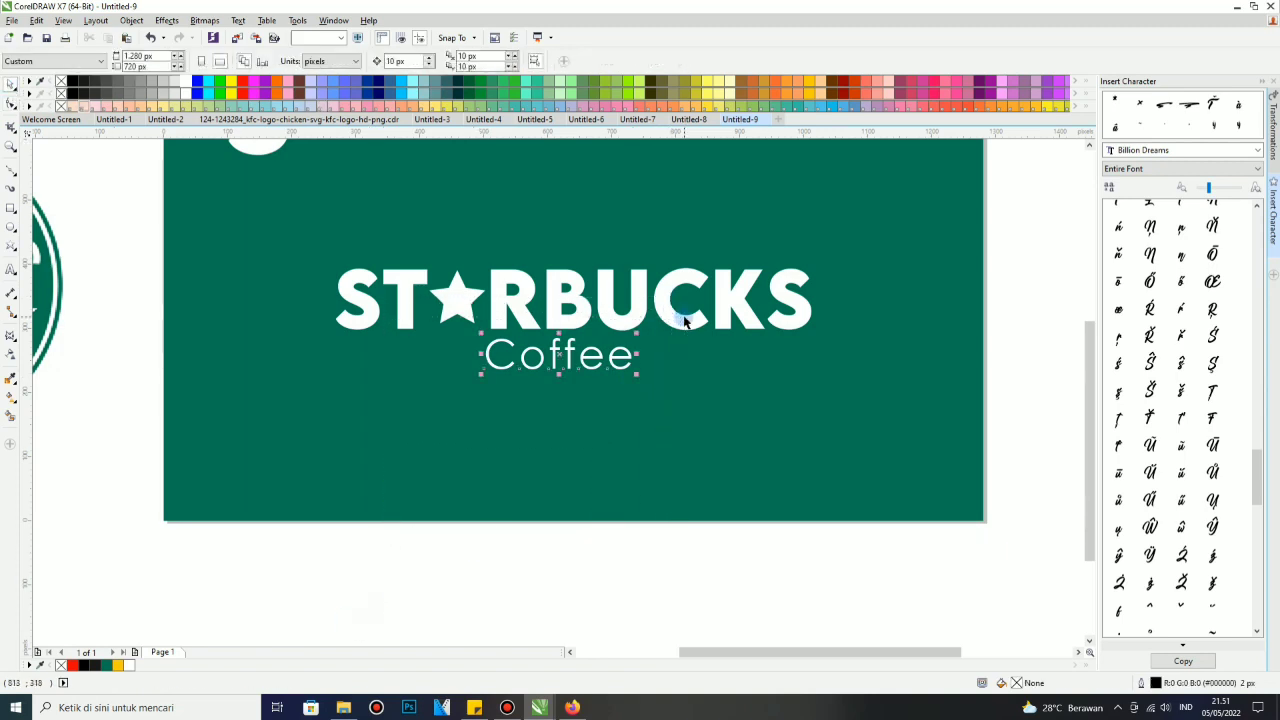
key("p")
left_click_drag(608, 289, 578, 356)
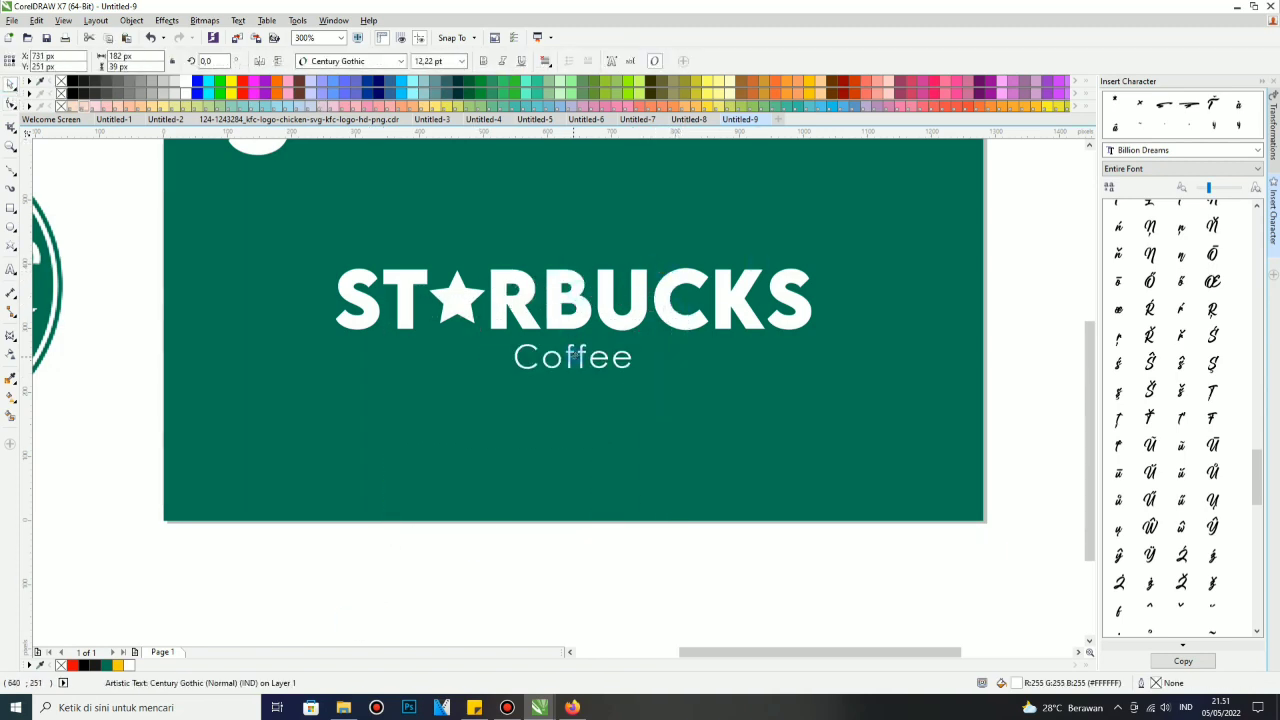
Shrink the Coffee text further to about 157 by 34 px and nudge it up toward the wordmark
scroll(578, 356, "up", 3)
left_click_drag(807, 407, 775, 399)
scroll(636, 339, "down", 1)
scroll(637, 338, "up", 1)
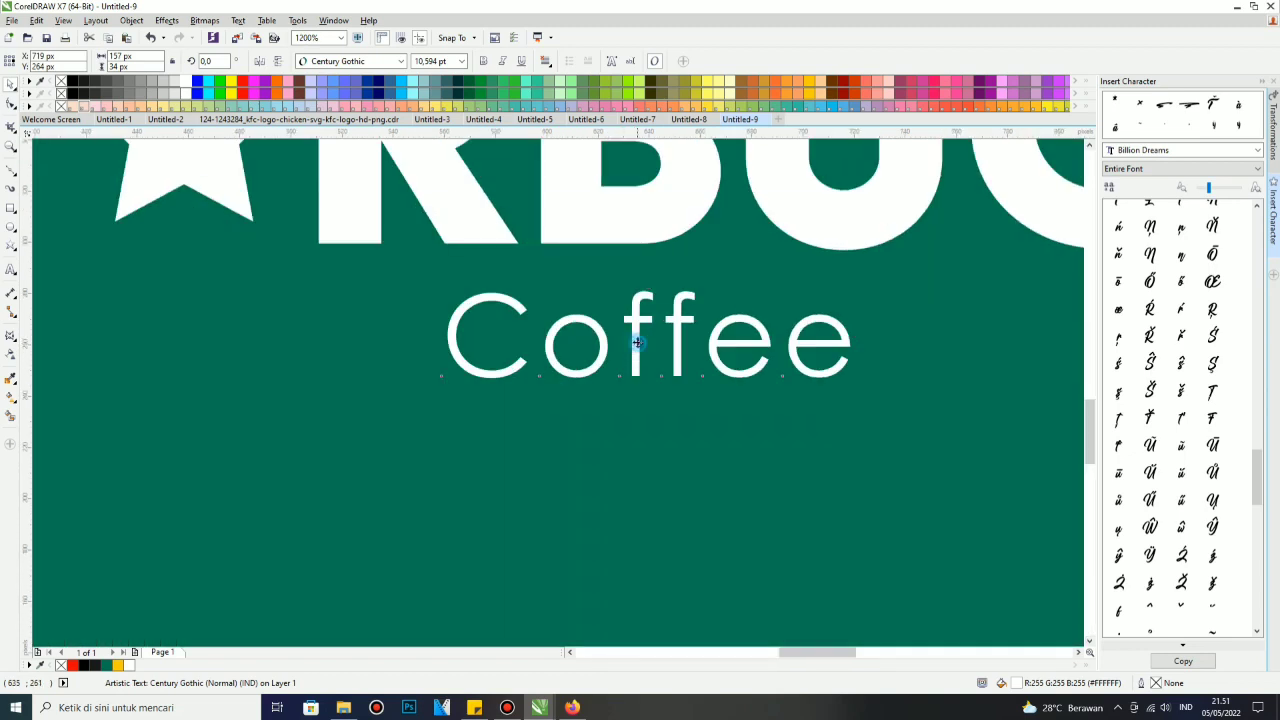
key("Up")
key("Up")
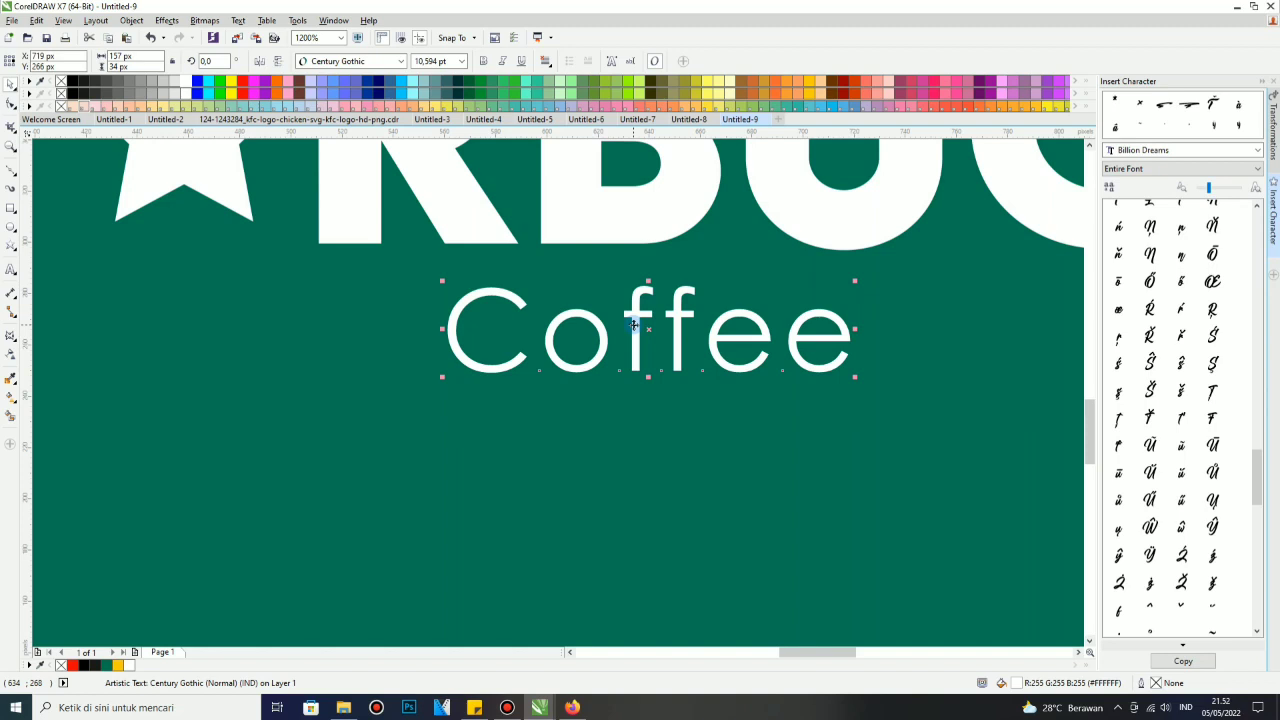
Centre the crowned S on the page and move it up above the wordmark
scroll(634, 325, "down", 3)
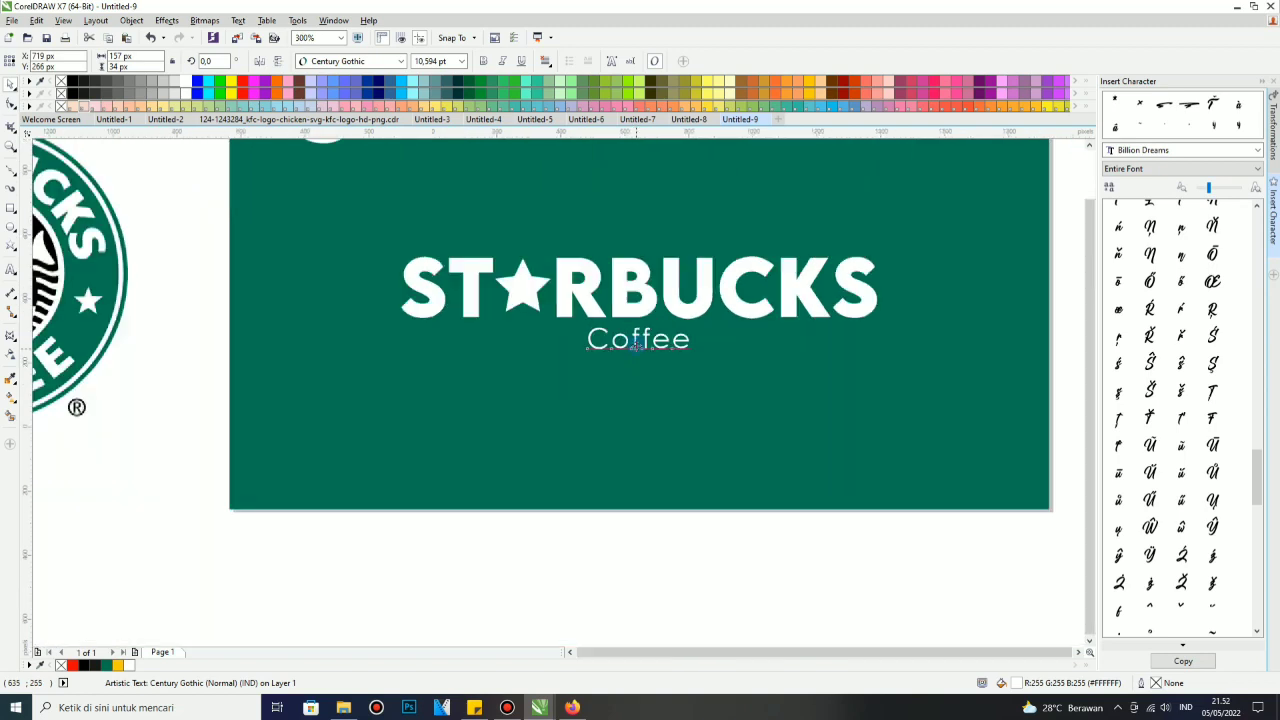
left_click(481, 225)
key("p")
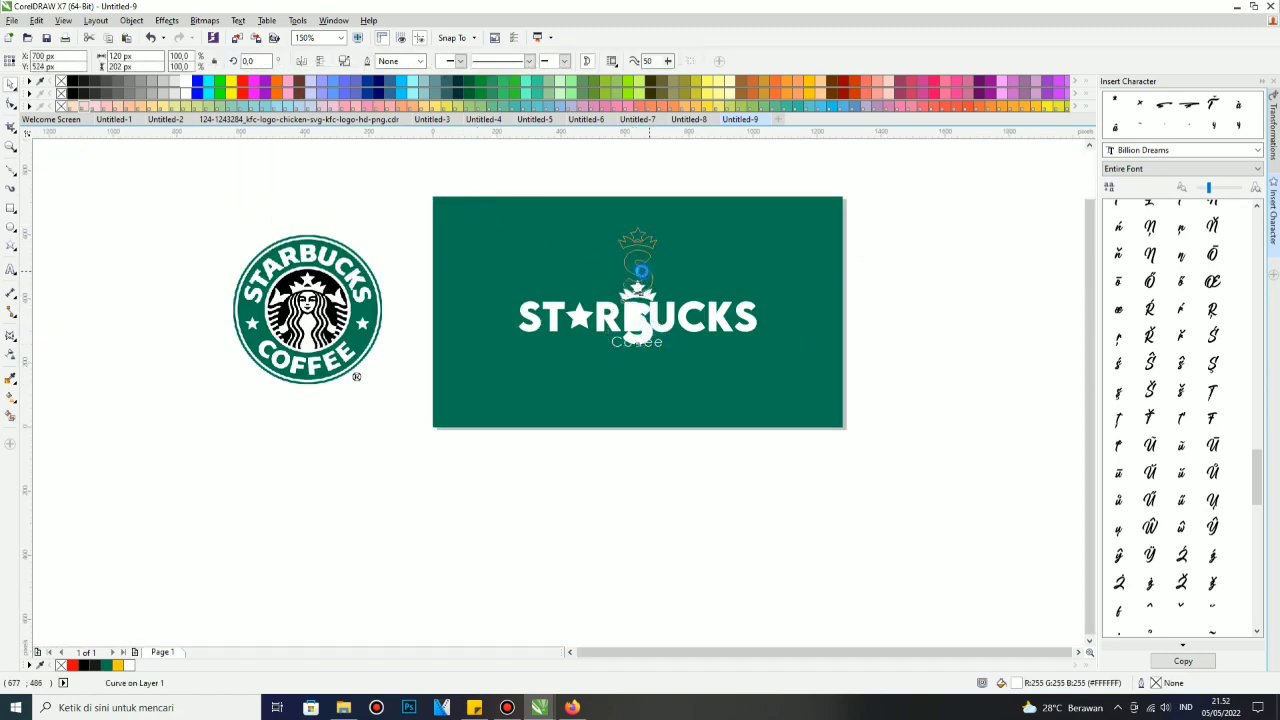
left_click_drag(641, 270, 641, 270)
scroll(641, 270, "up", 1)
Delete the S from the emblem curve and move the remaining crown down to sit just above the wordmark
left_click(11, 107)
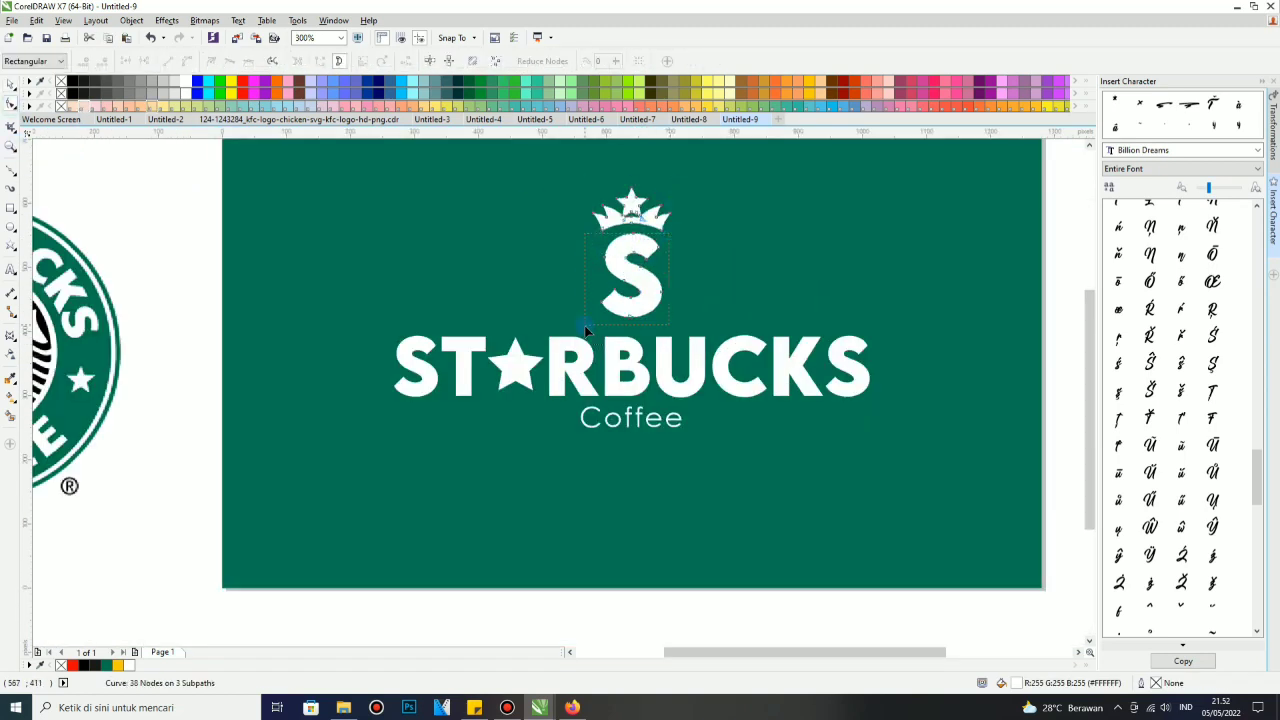
key("Delete")
left_click_drag(585, 326, 623, 311)
left_click(12, 85)
Delete the original round Starbucks logo beside the page
scroll(623, 311, "down", 1)
left_click(300, 275)
key("Delete")
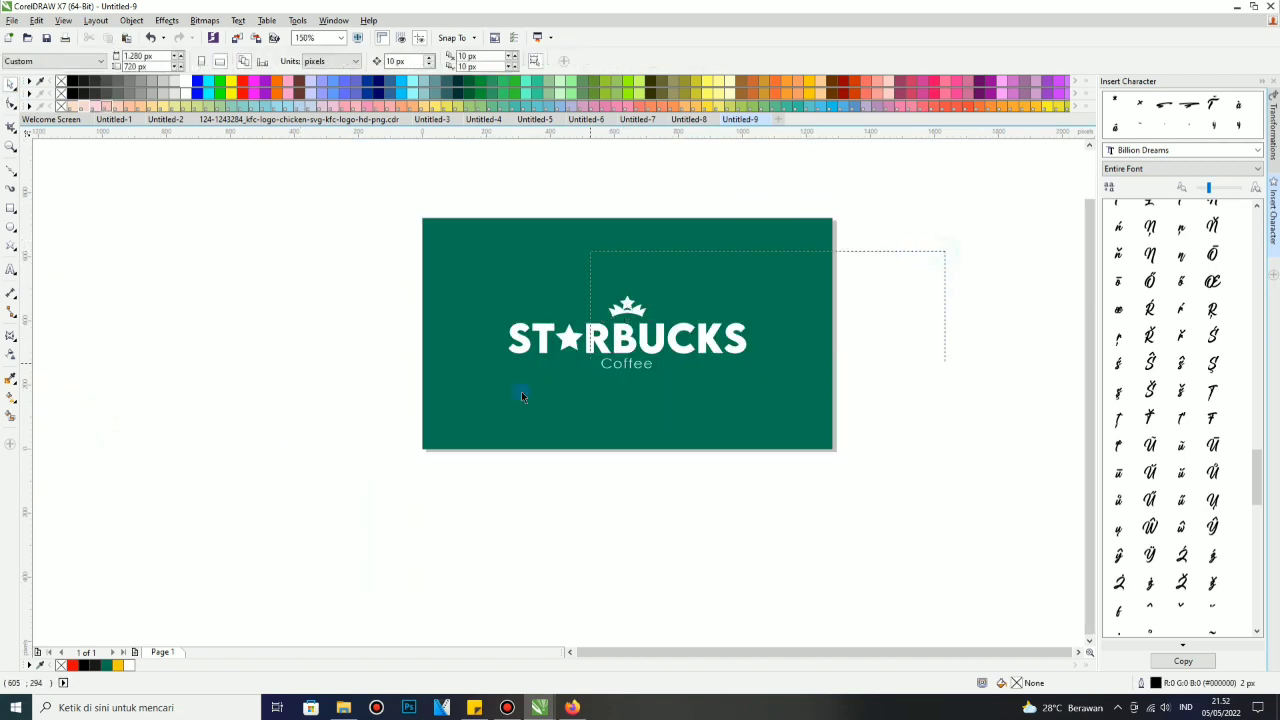